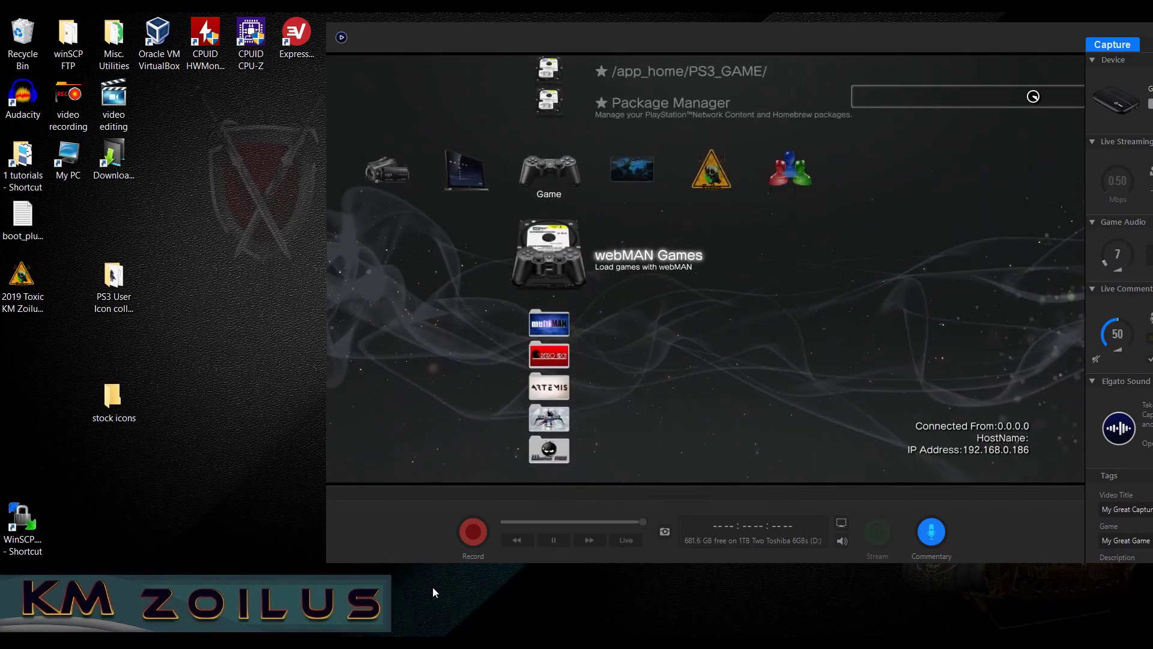
- In the PS3 session, browse to /dev_blind/vsh/resource/explore/user and scroll through its 27 avatar PNGs
key(alt+Tab)
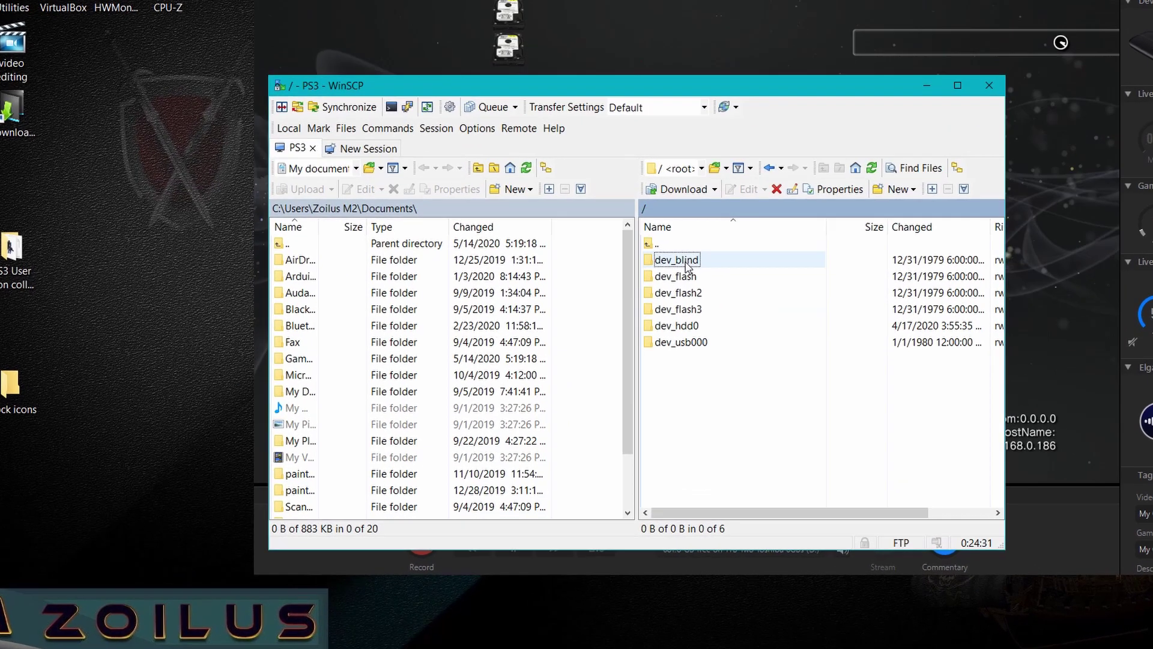
double_click(707, 290)
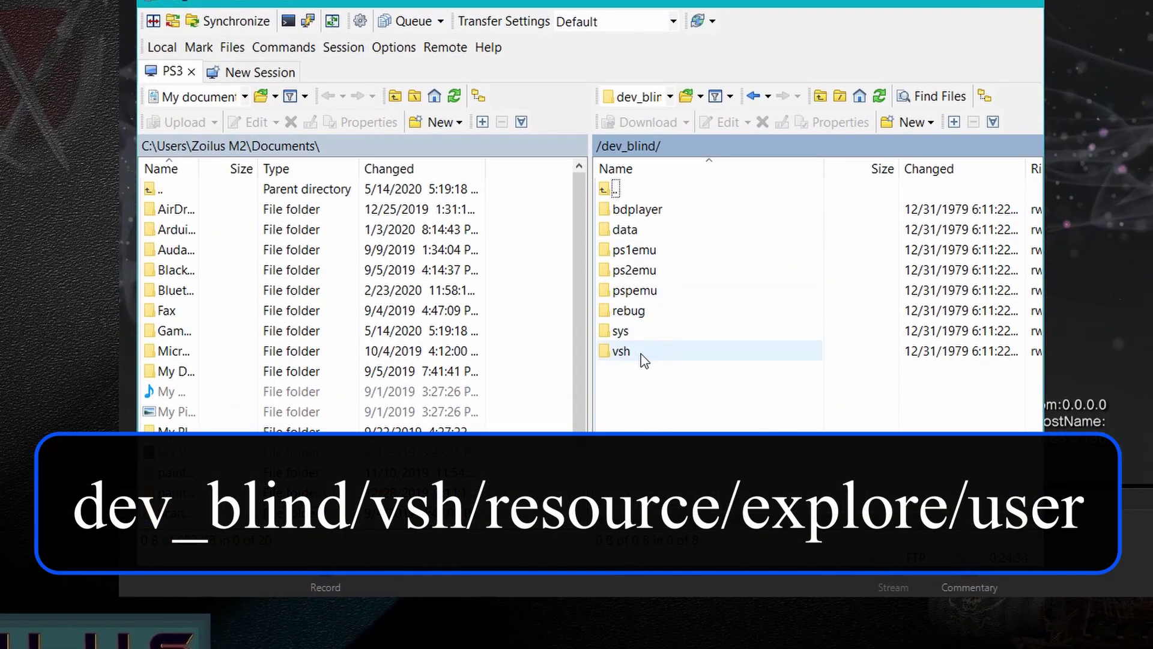
double_click(644, 359)
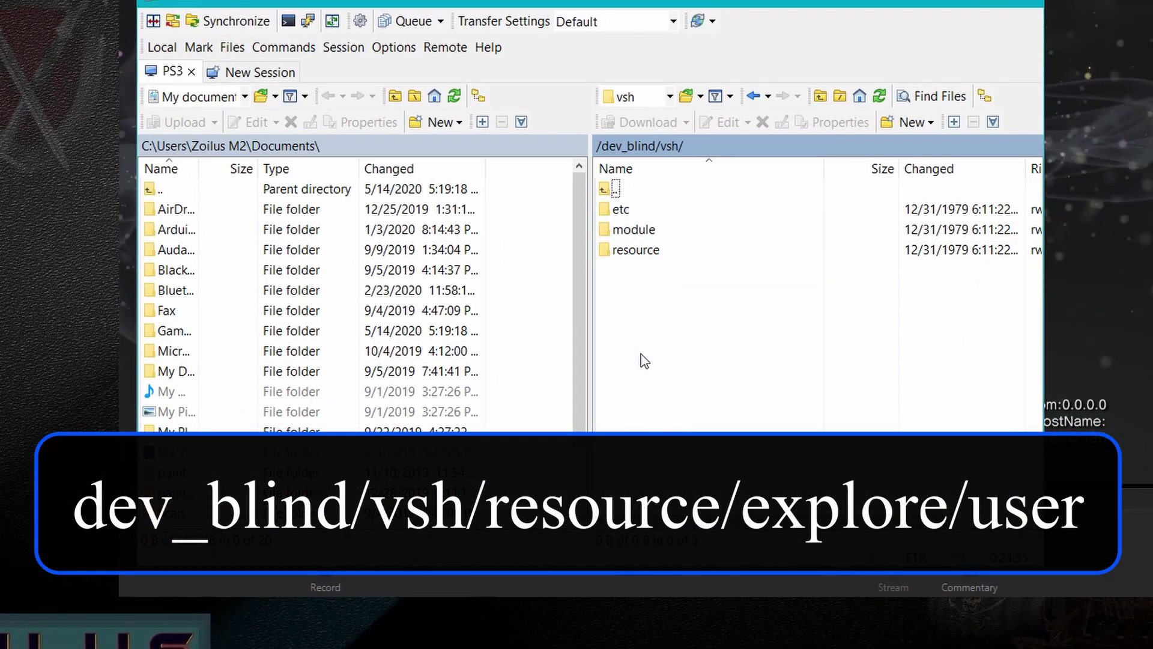
double_click(644, 251)
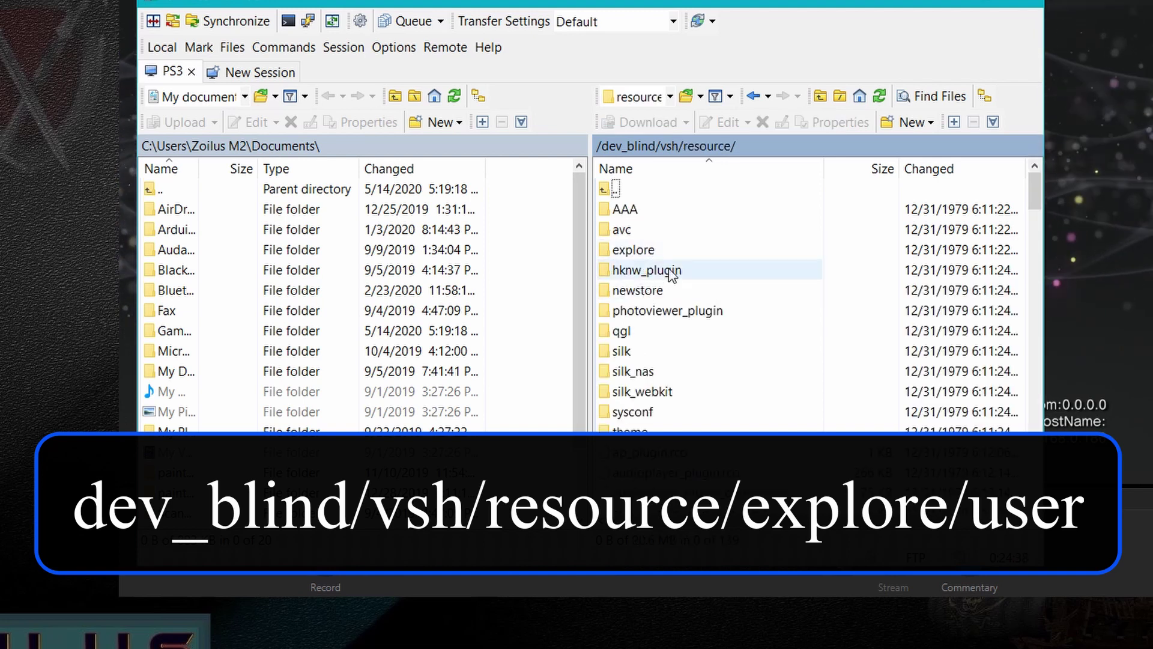
double_click(647, 251)
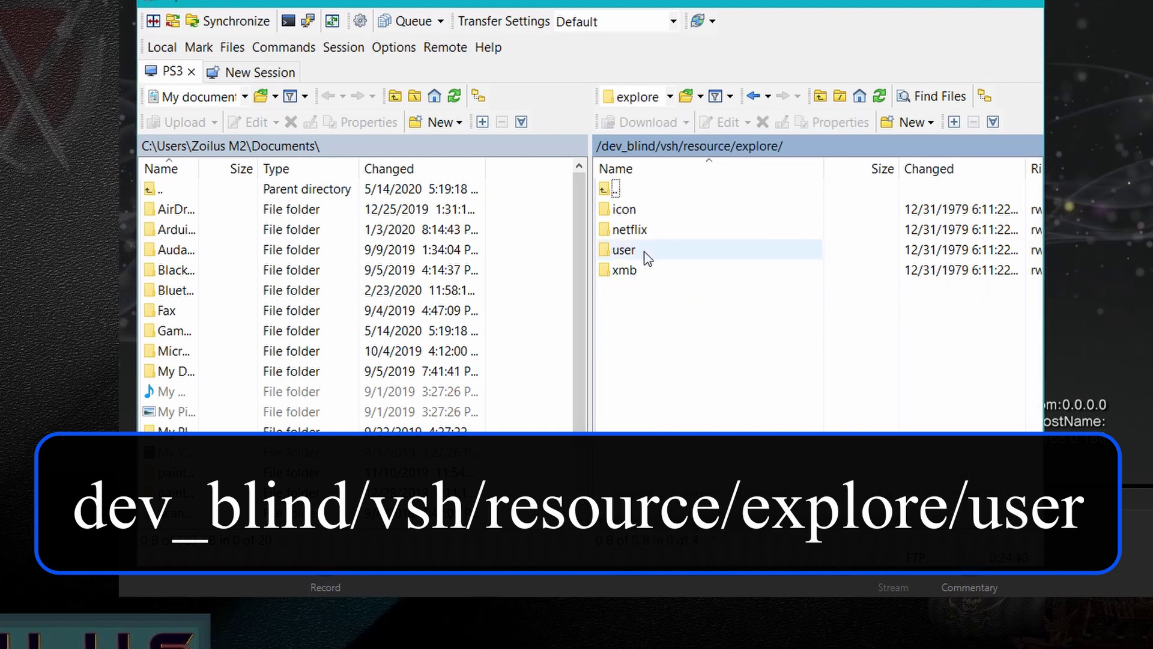
double_click(647, 251)
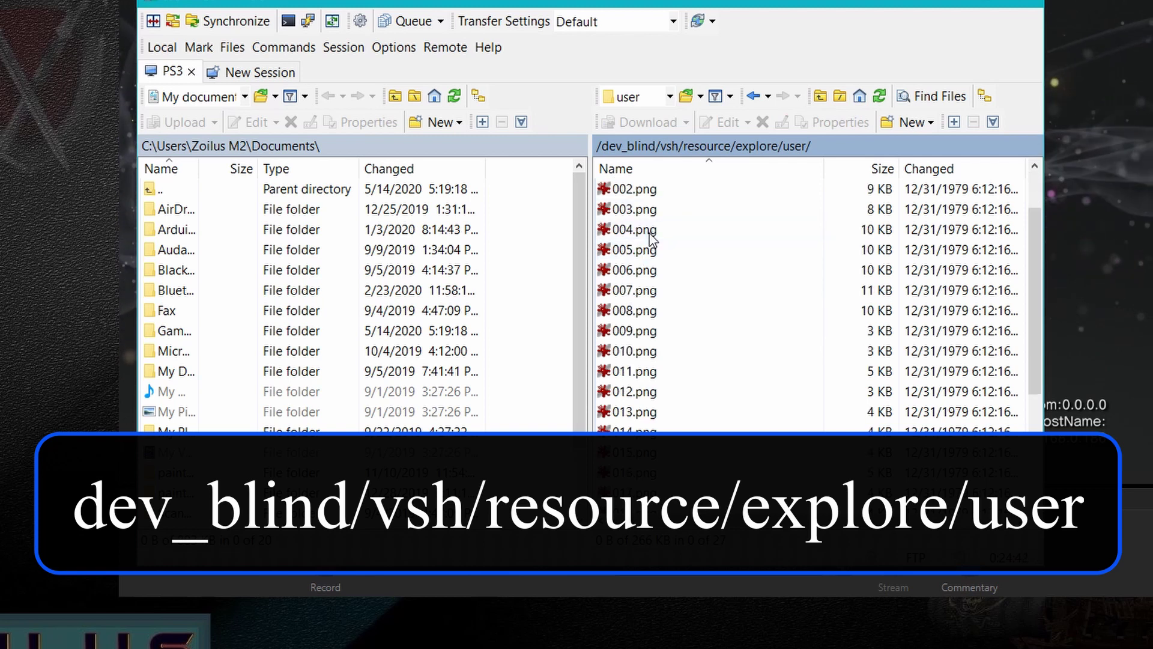
scroll(651, 240, down, 4)
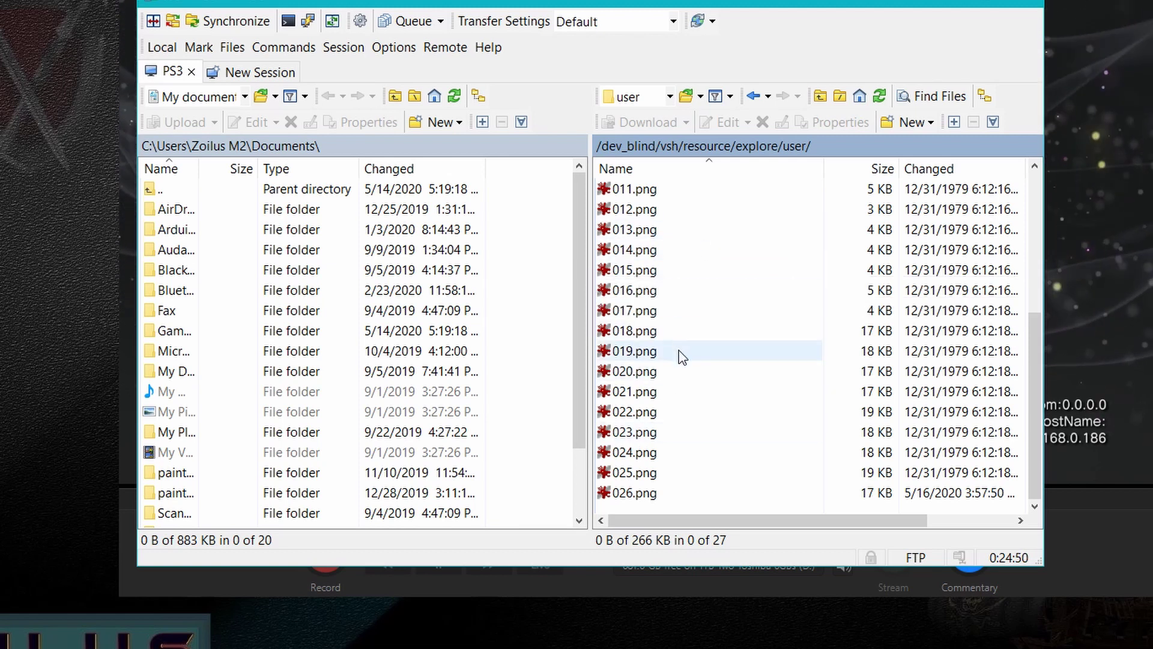
scroll(682, 355, up, 4)
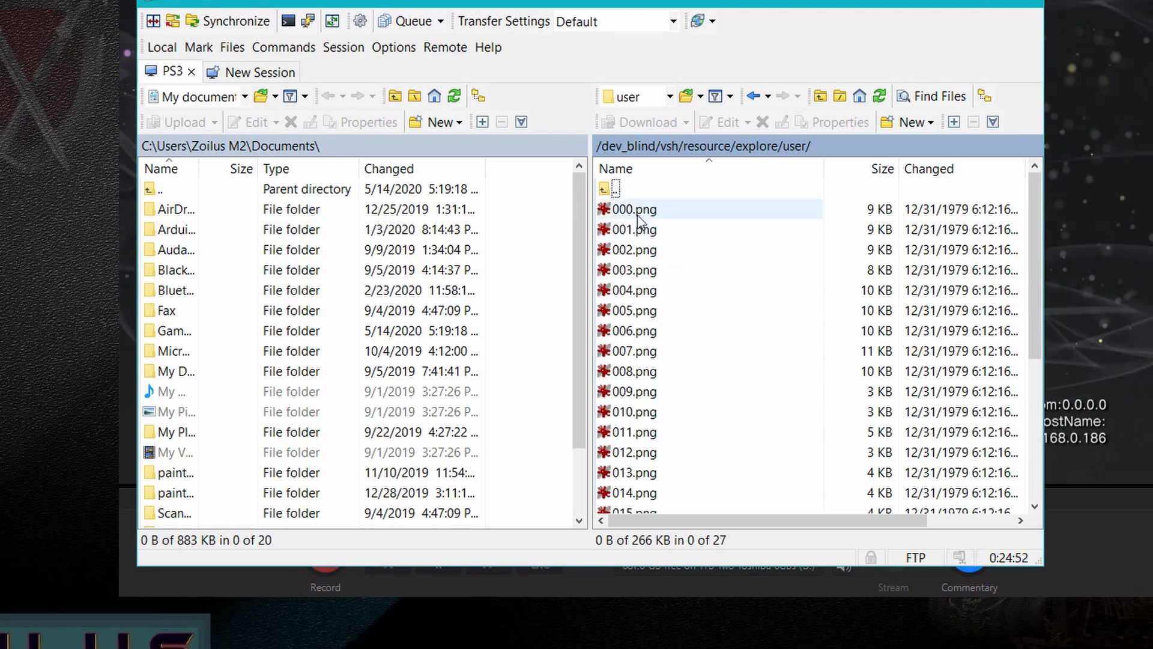
scroll(651, 285, down, 2)
scroll(652, 286, down, 2)
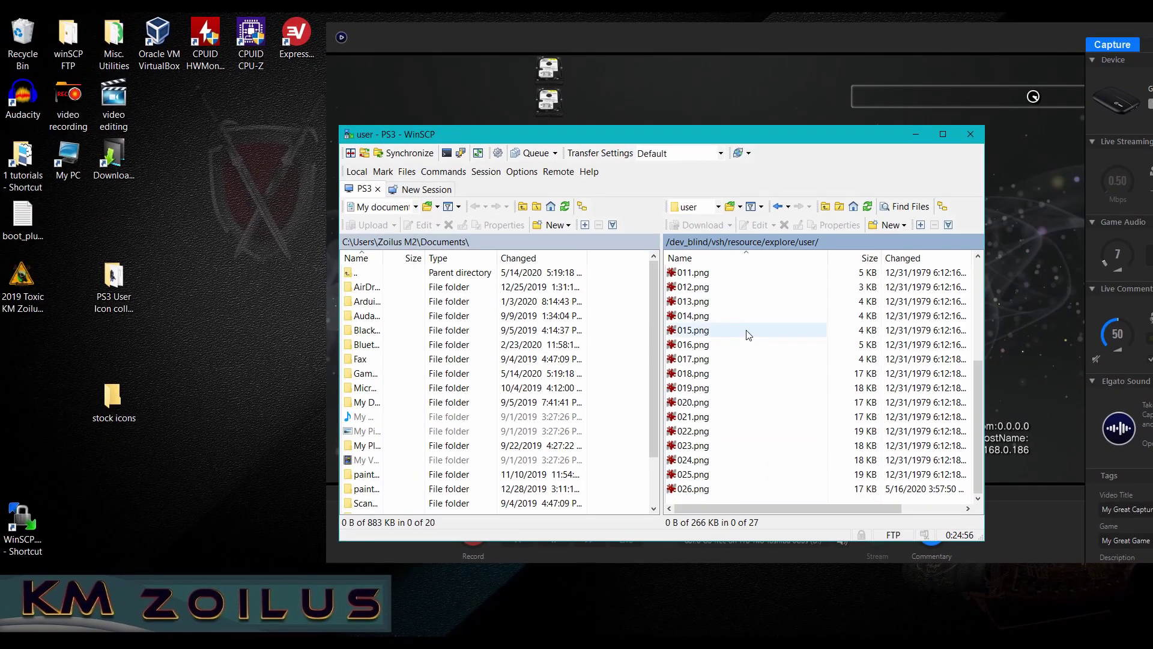
- Select all PS3 avatars 000.png–026.png and drag them into the desktop stock icons folder
click(743, 336)
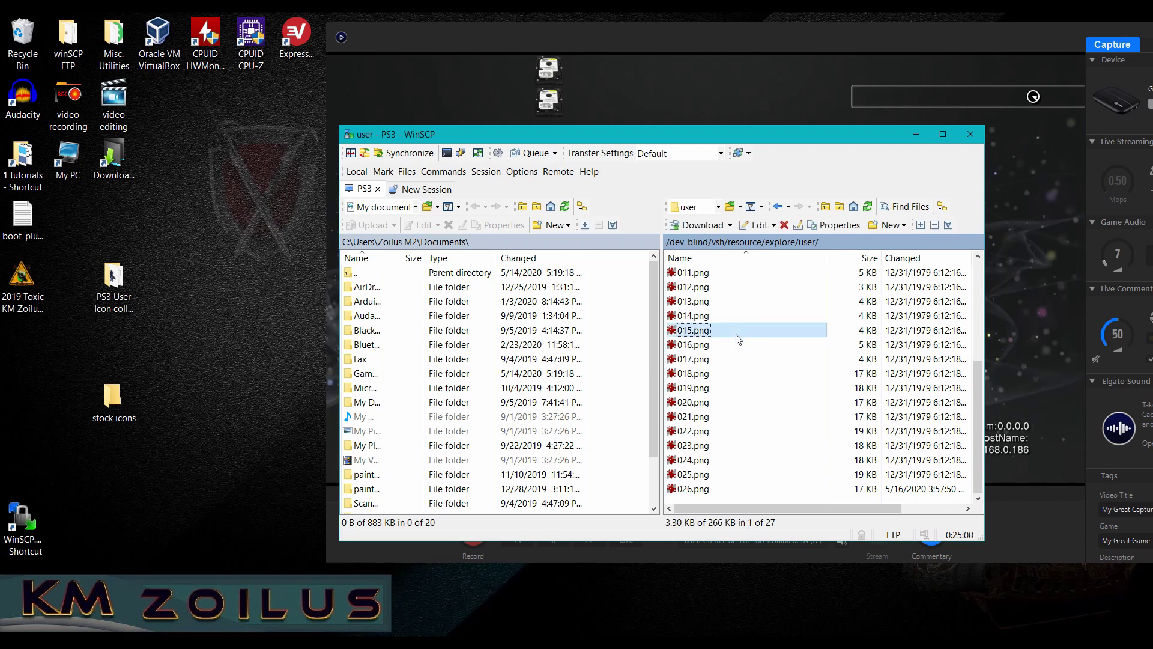
key(ctrl+a)
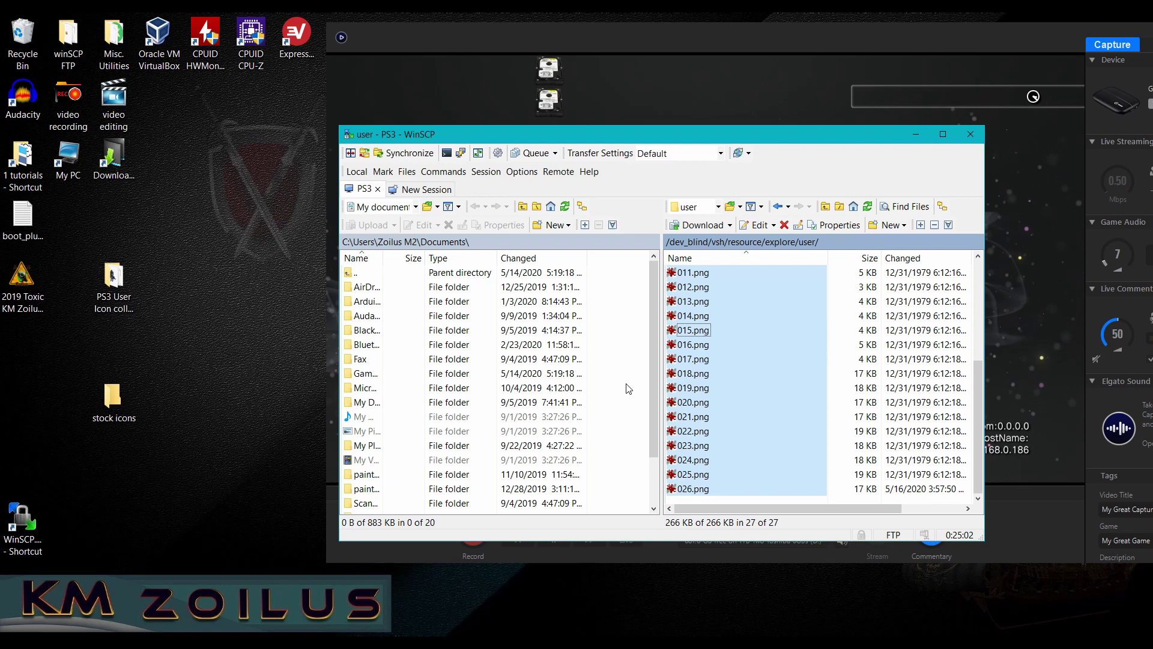
double_click(113, 399)
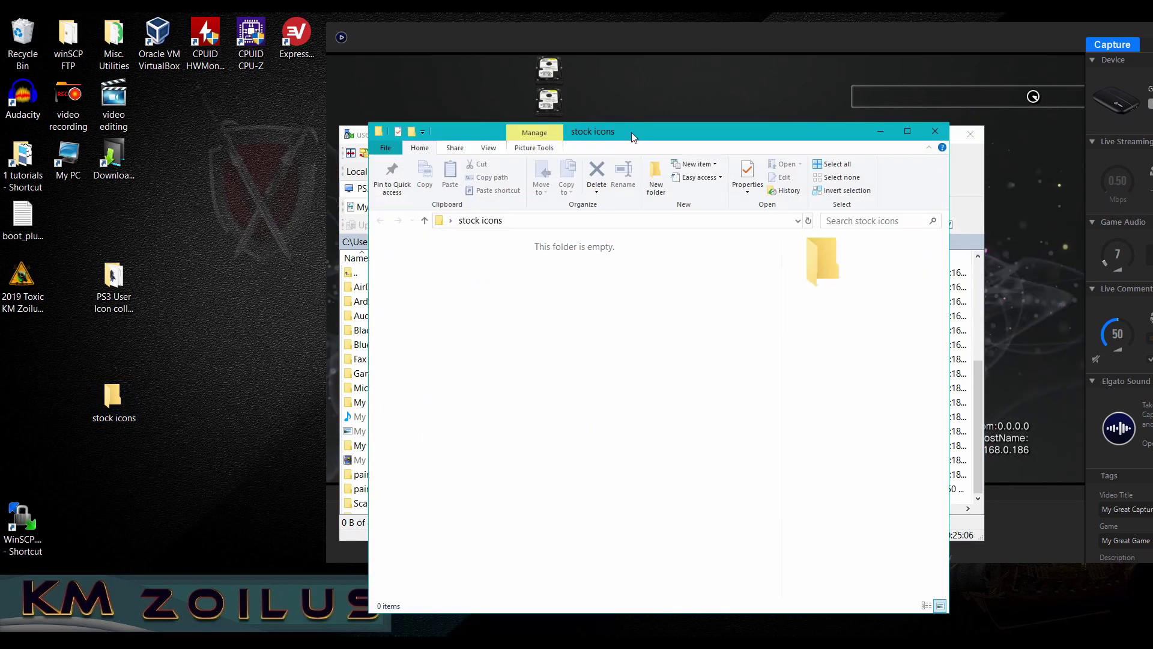
drag(632, 137, 323, 111)
click(737, 290)
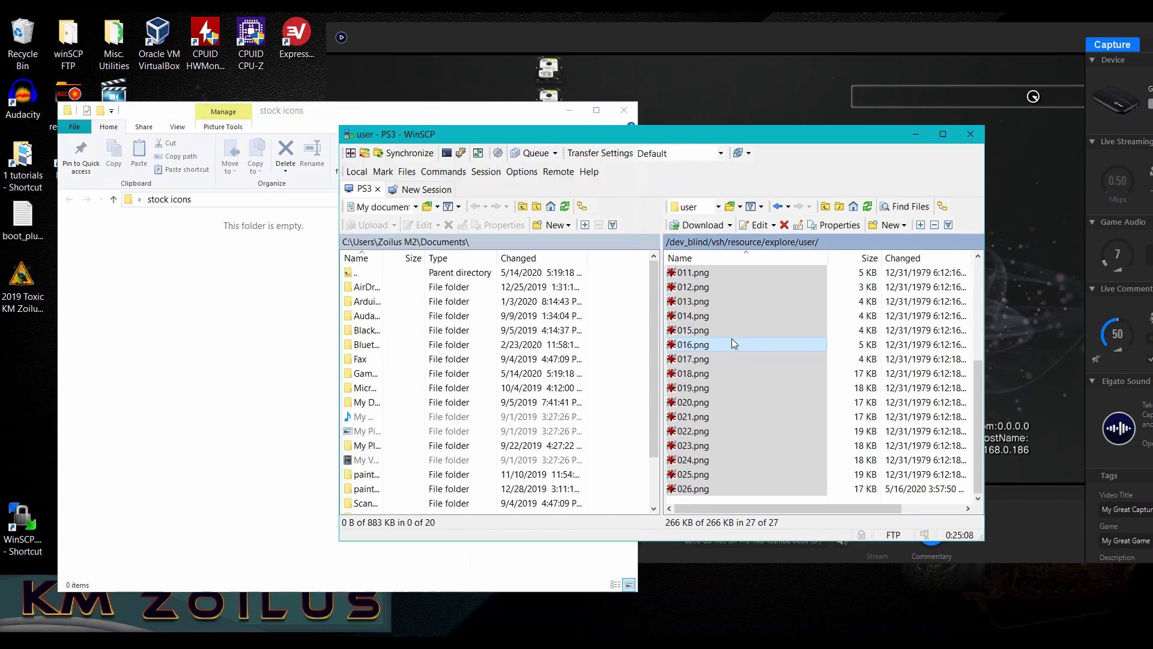
drag(268, 337, 266, 361)
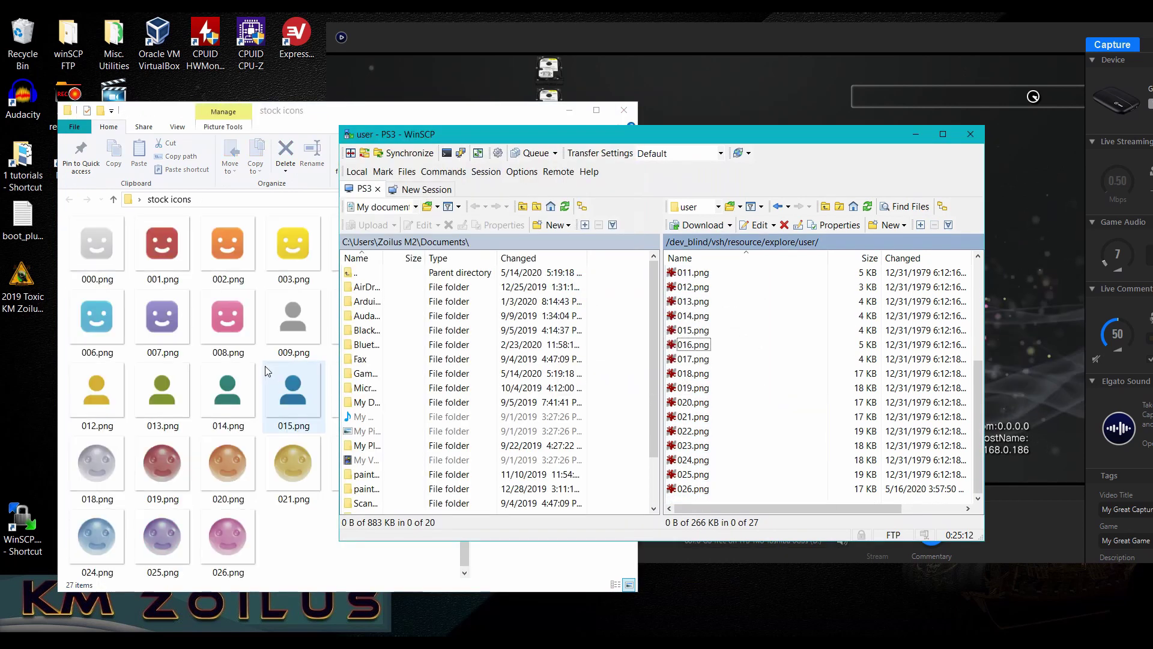
click(915, 133)
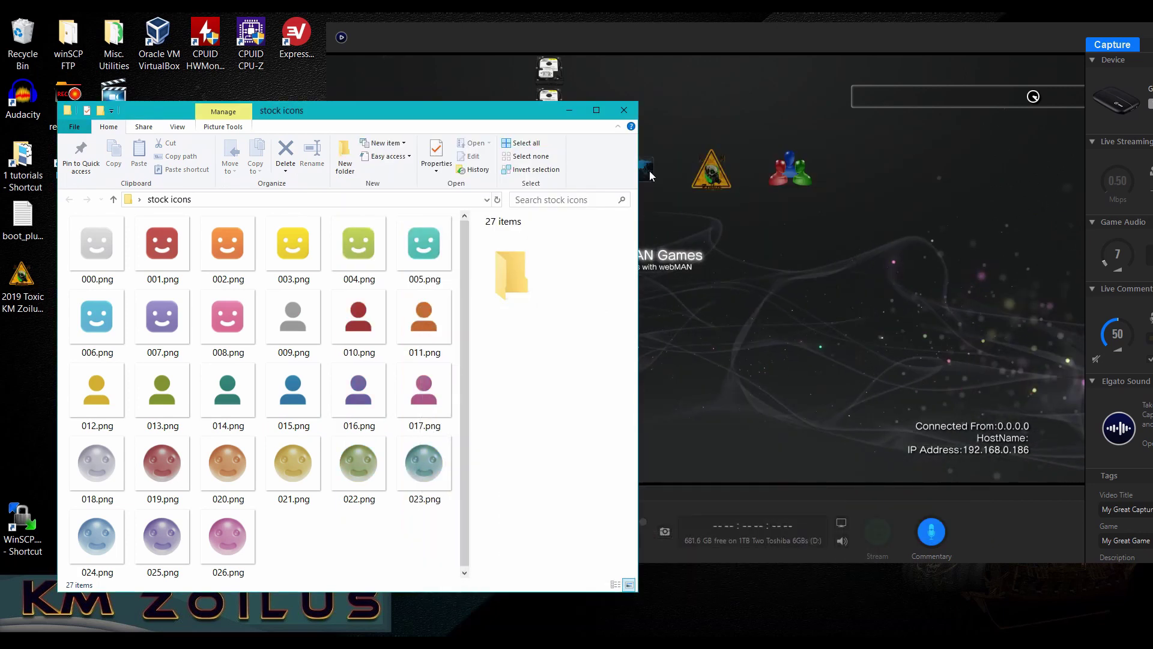
drag(480, 110, 657, 80)
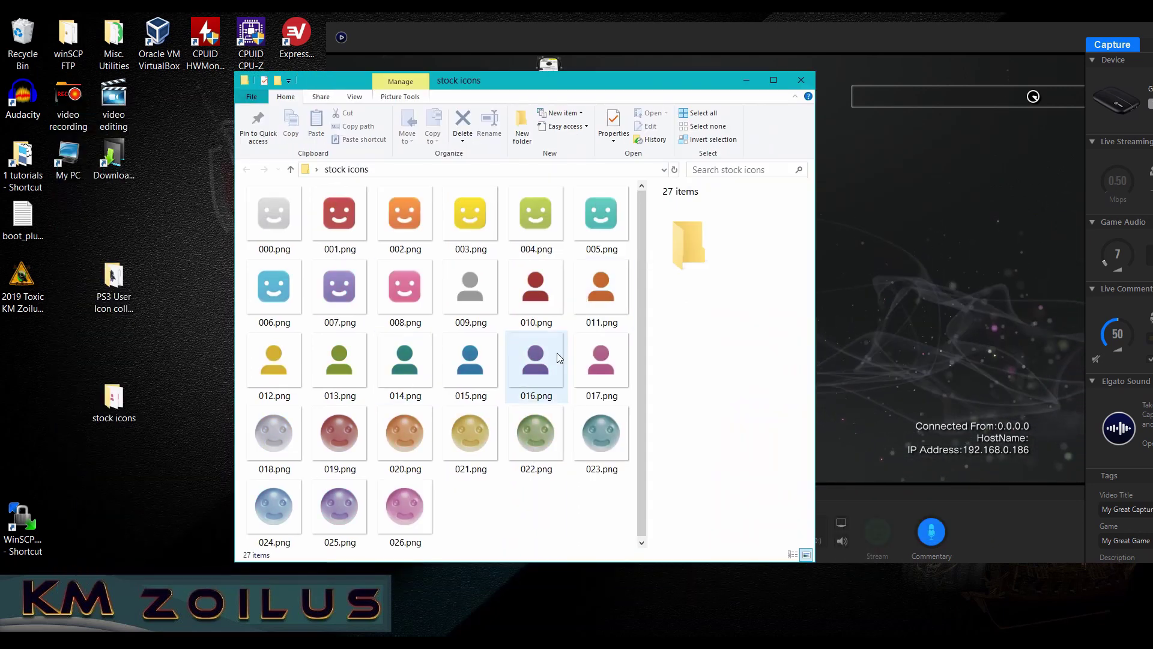
click(406, 514)
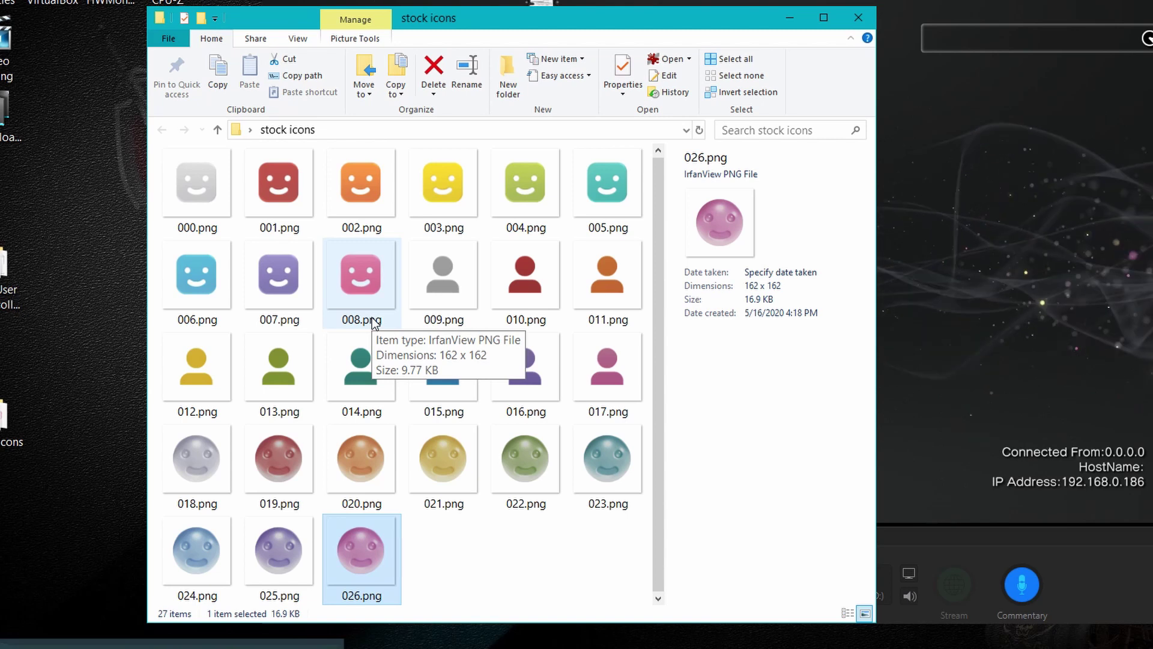
click(432, 289)
click(510, 281)
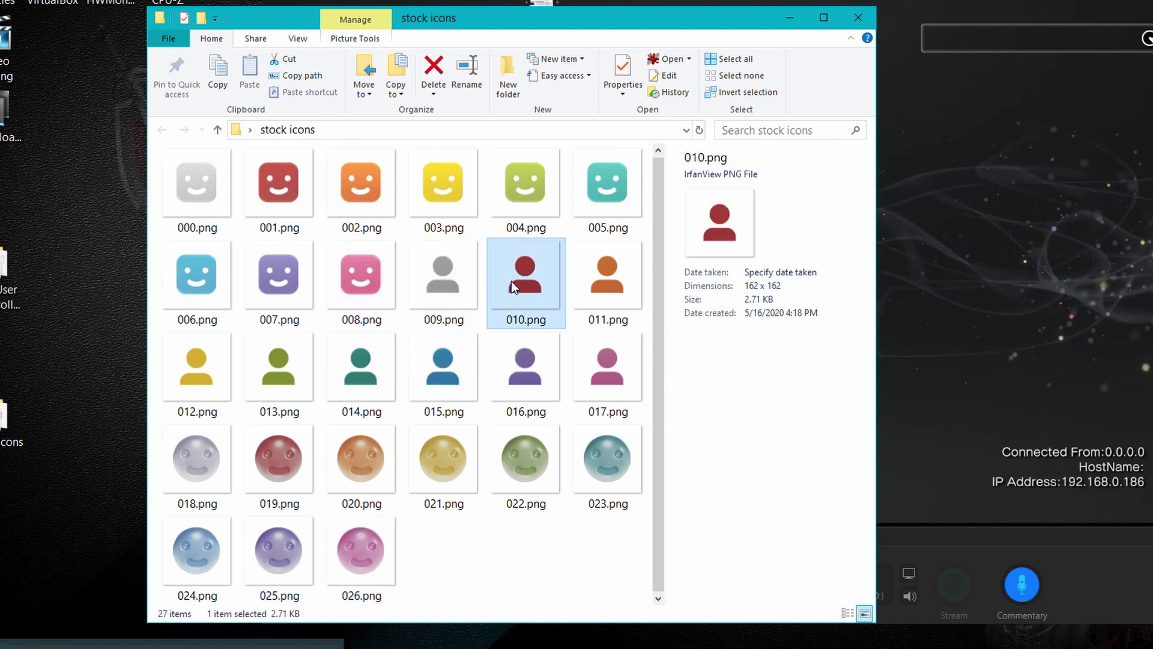
click(510, 360)
click(456, 361)
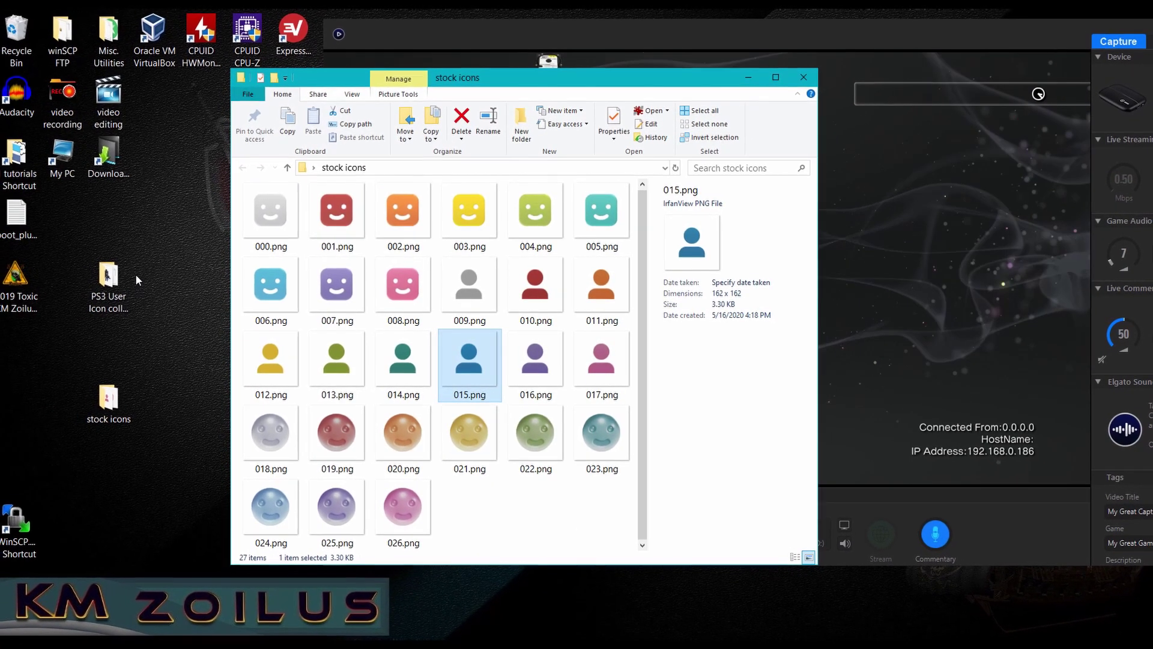
click(111, 280)
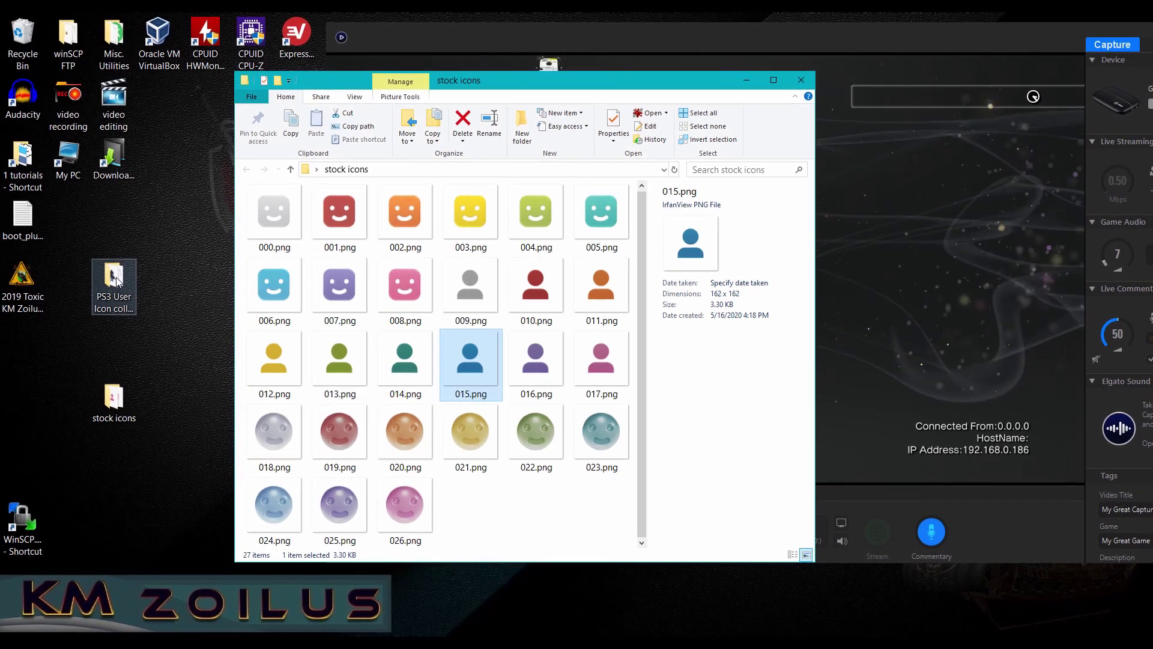
click(117, 280)
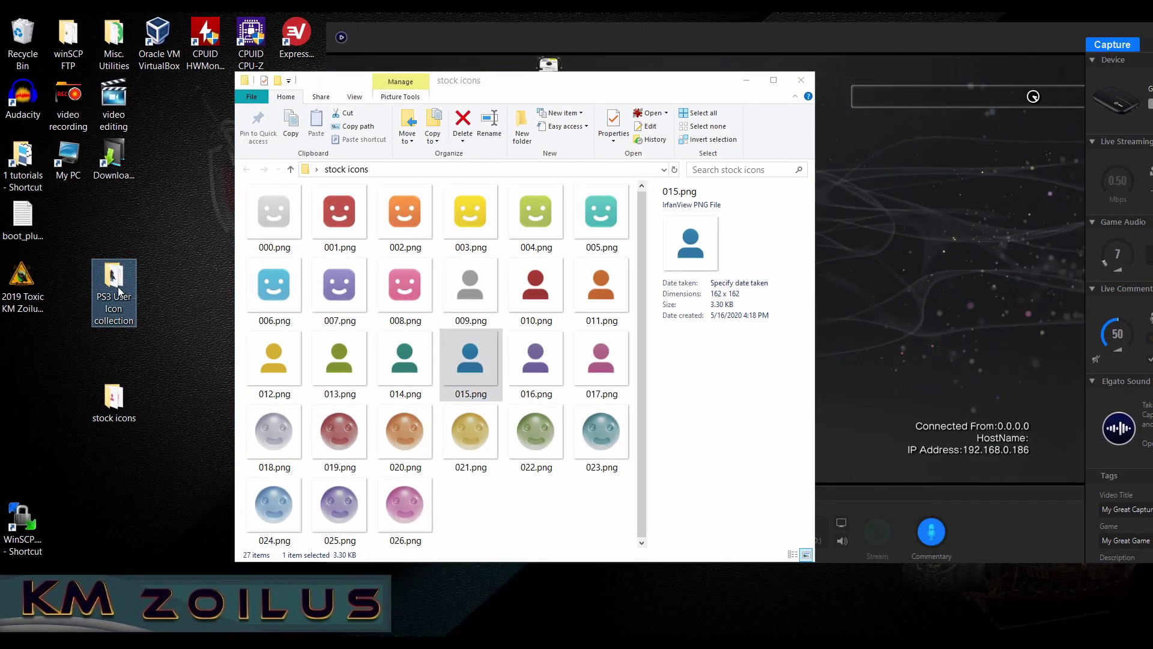
- Open the PS3 User Icon collection folder and inspect Transformers avatars such as 027.png, 028.png and 035.png
double_click(119, 291)
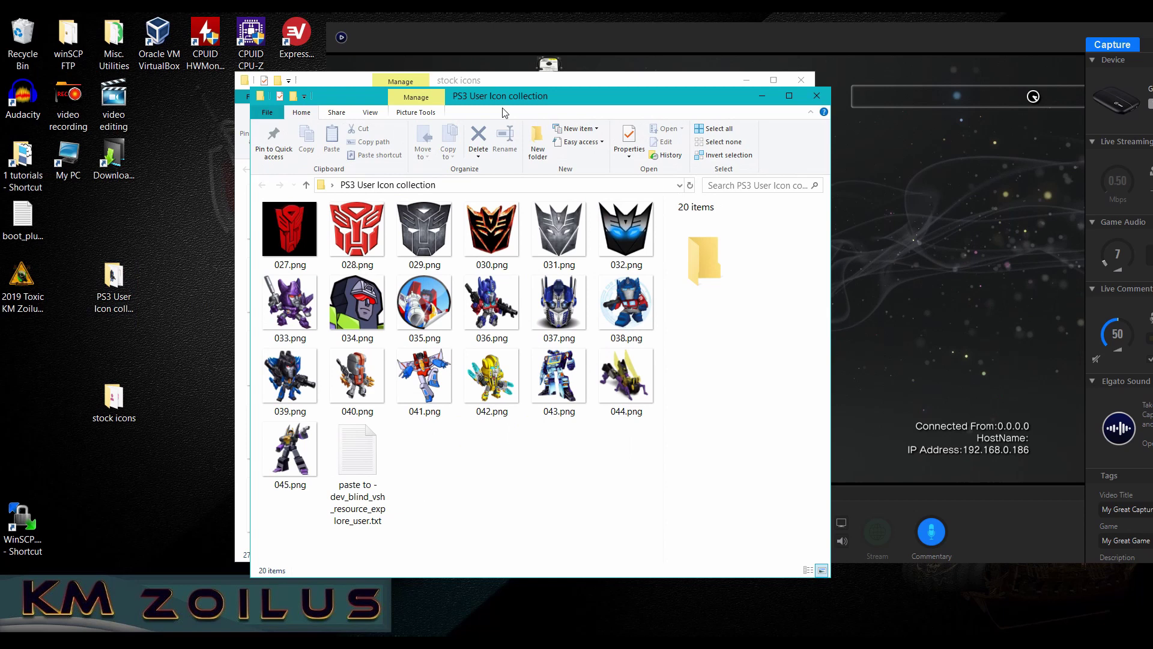
drag(505, 103, 549, 100)
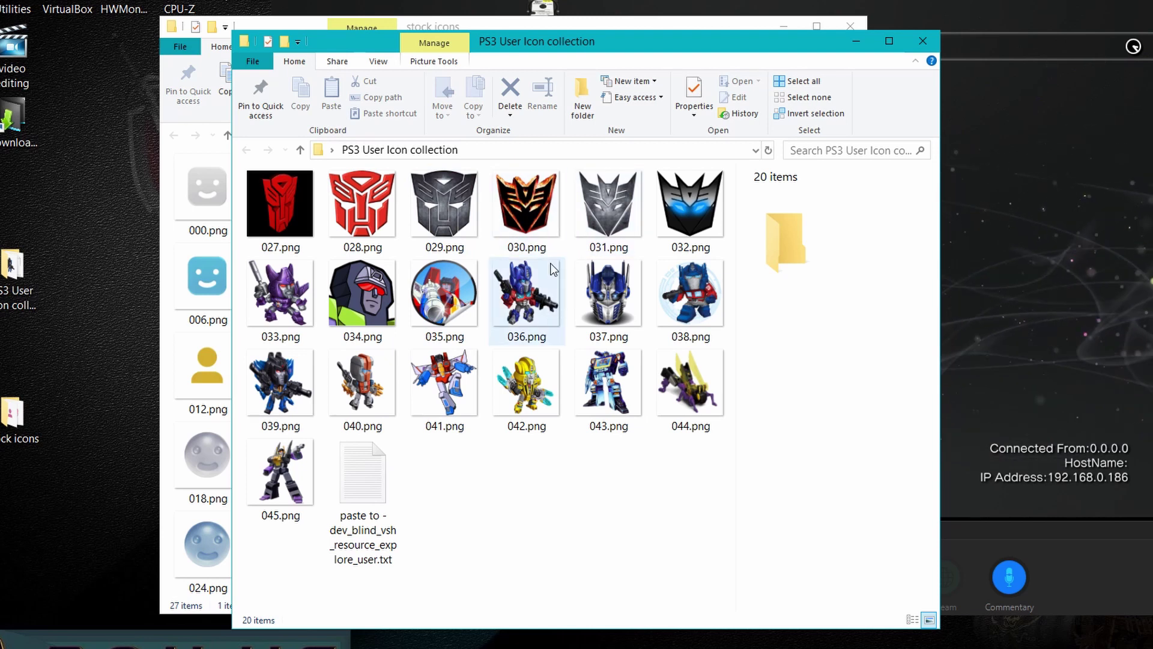
click(465, 191)
click(509, 274)
click(445, 296)
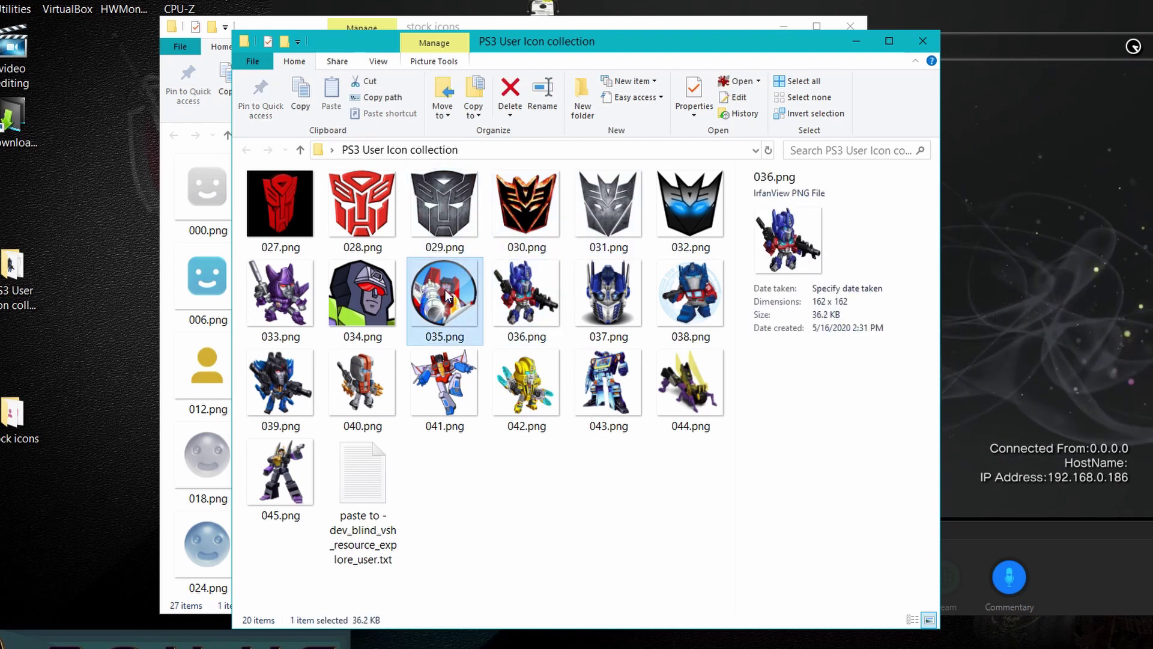
click(283, 228)
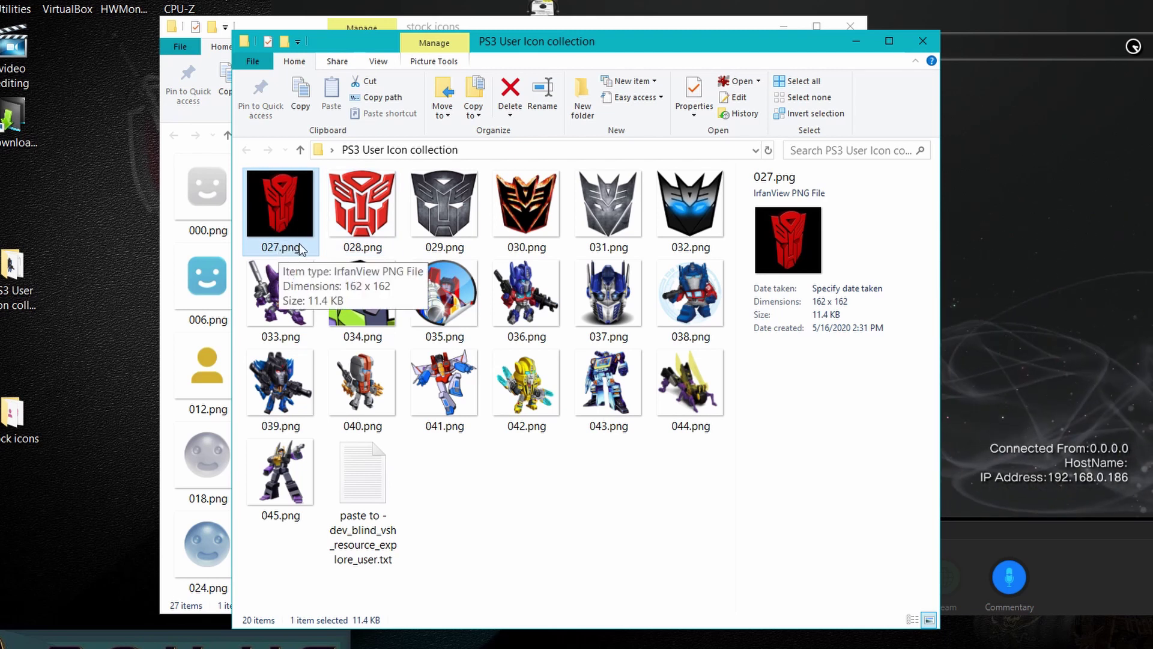
click(360, 222)
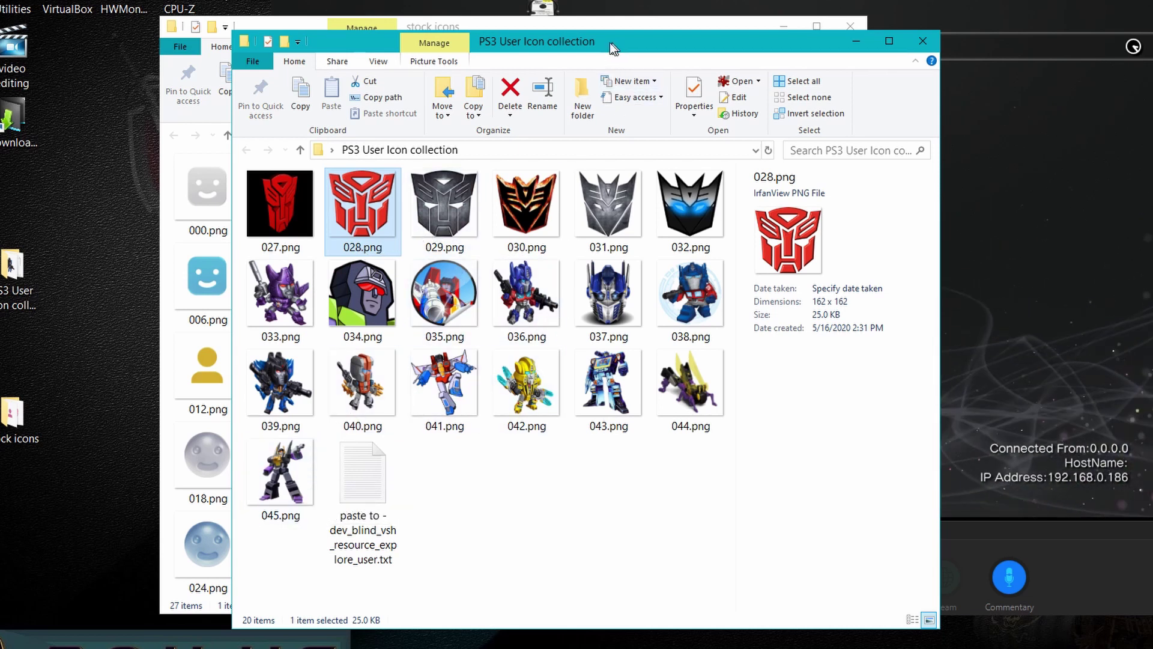
drag(610, 42, 864, 55)
- Compare the two folder windows, inspecting collection avatars 027.png, 028.png and 029.png
click(356, 16)
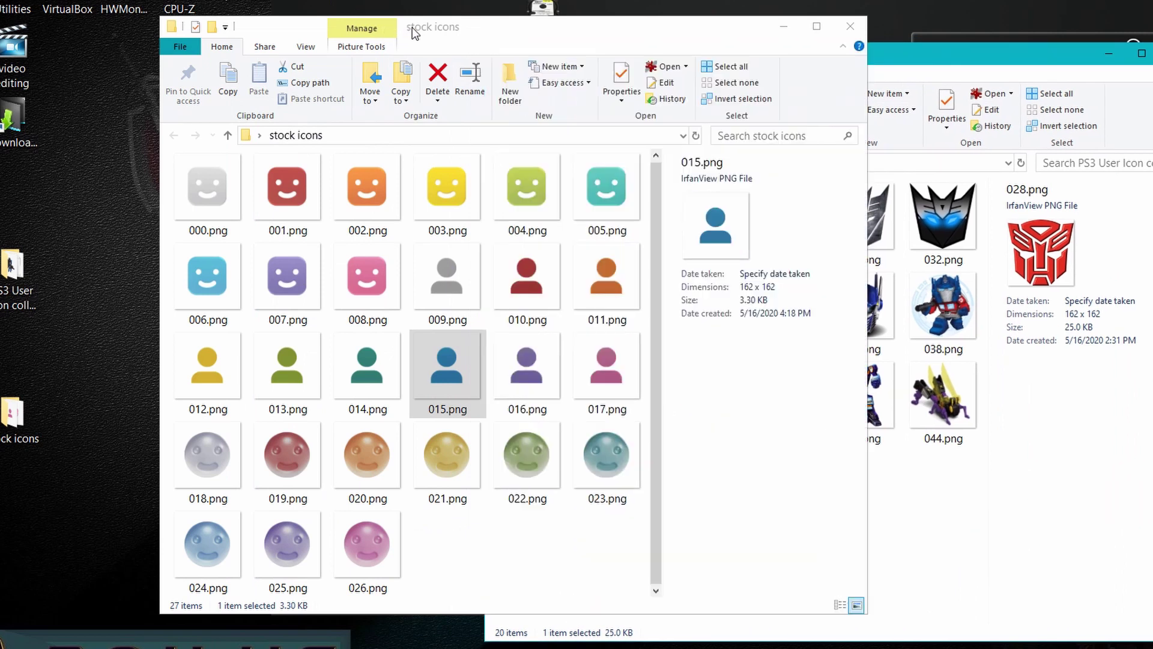
click(947, 55)
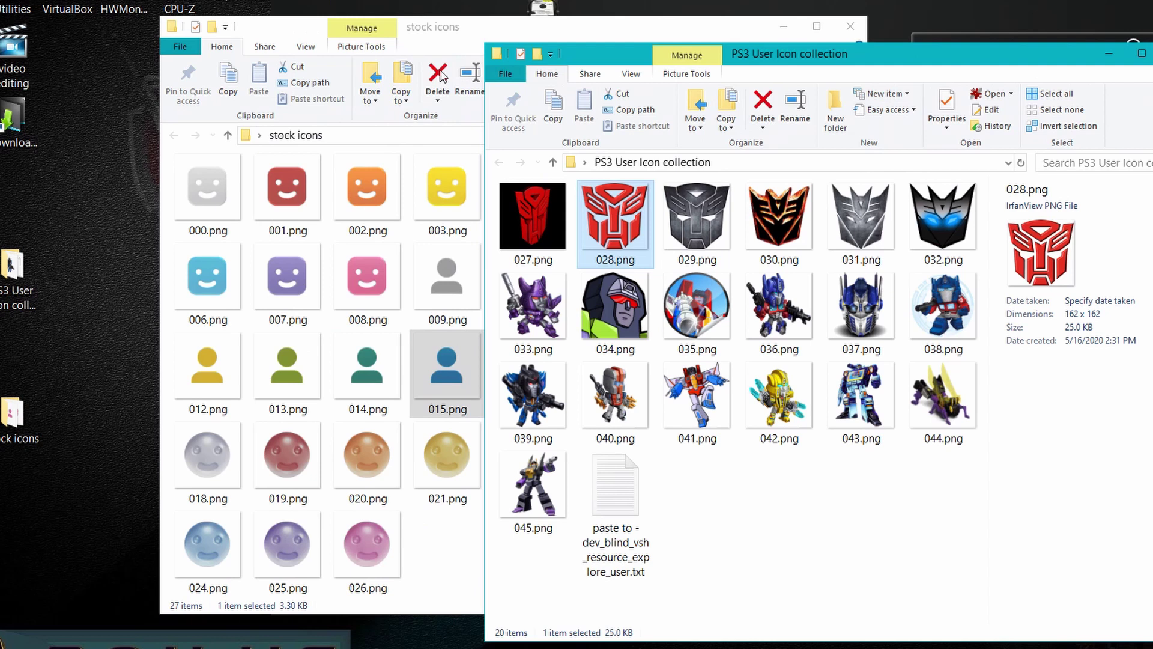
click(441, 34)
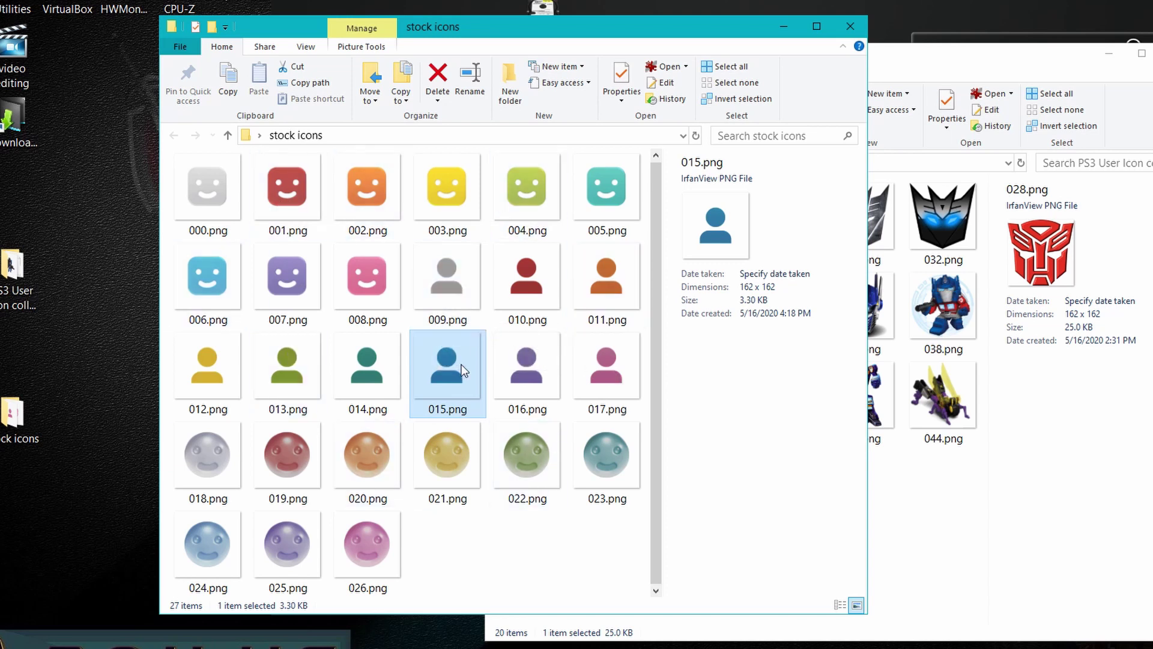
click(901, 65)
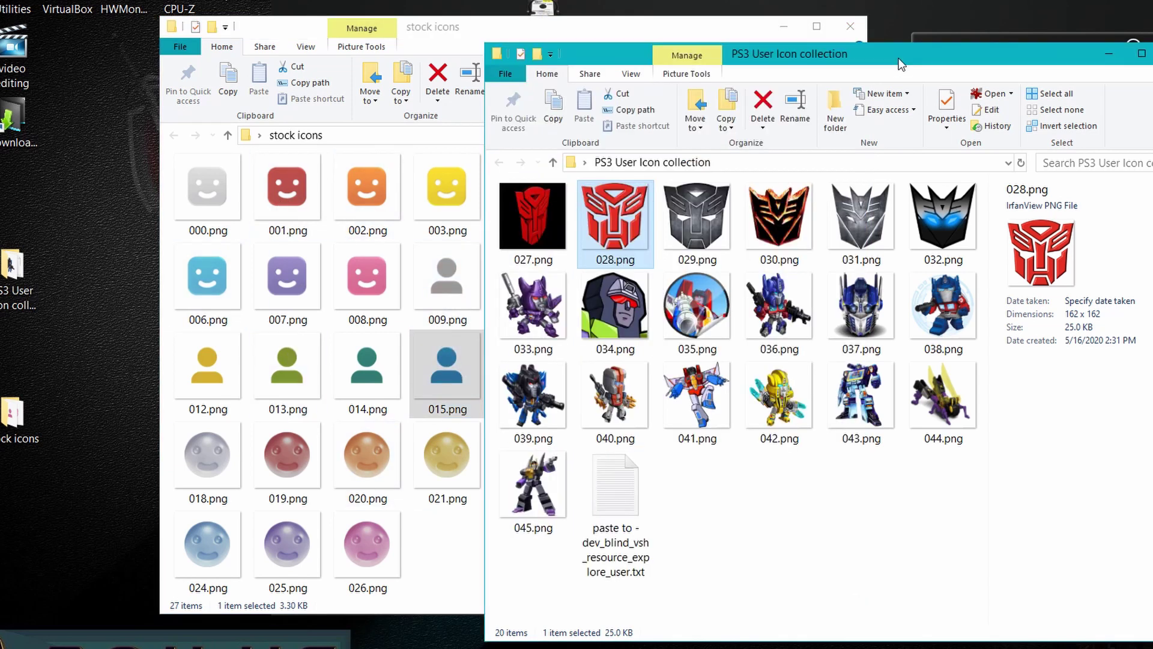
click(529, 226)
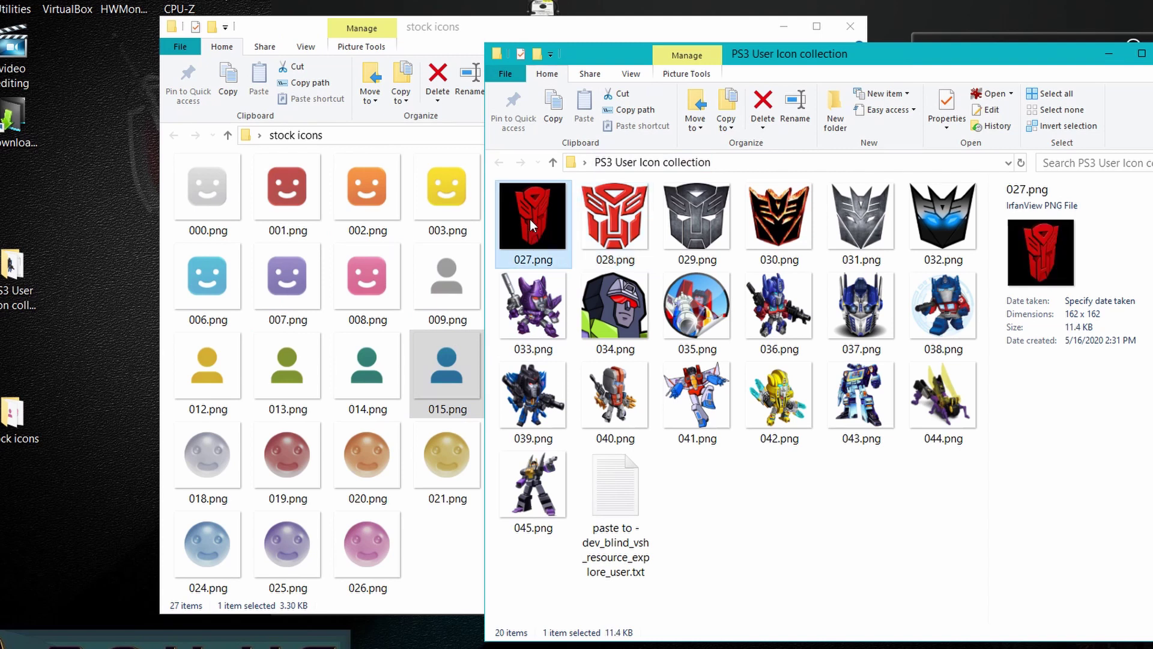
click(621, 225)
click(710, 235)
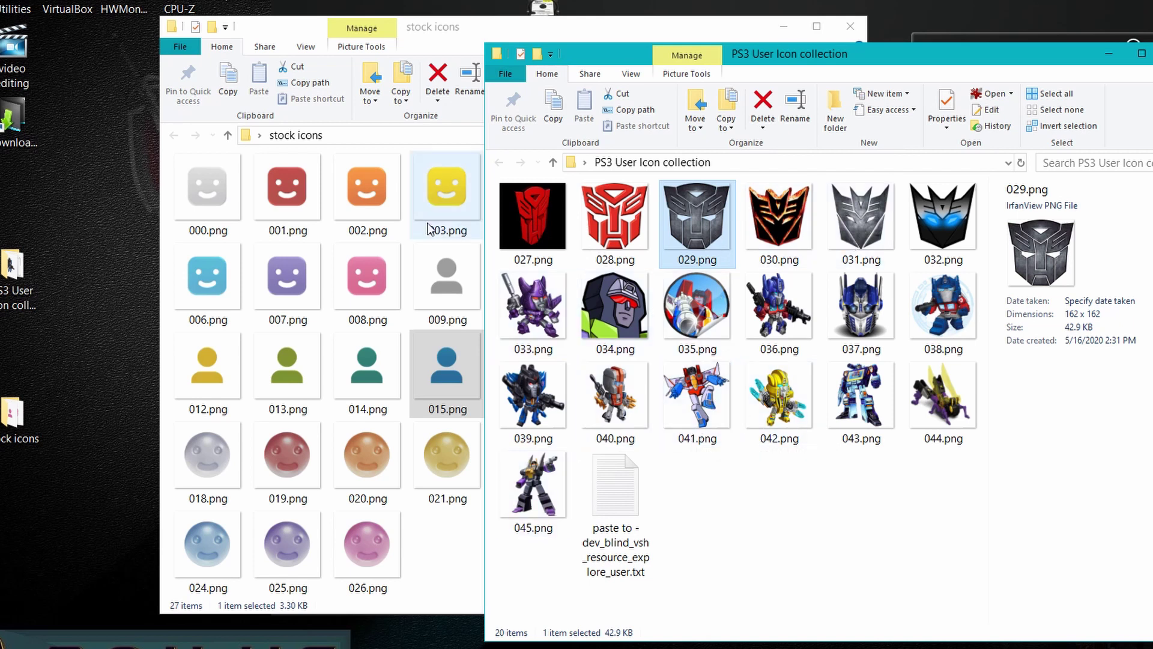
- Check 000.png in stock icons: a 162 × 162 PNG of 8.52 KB
click(432, 33)
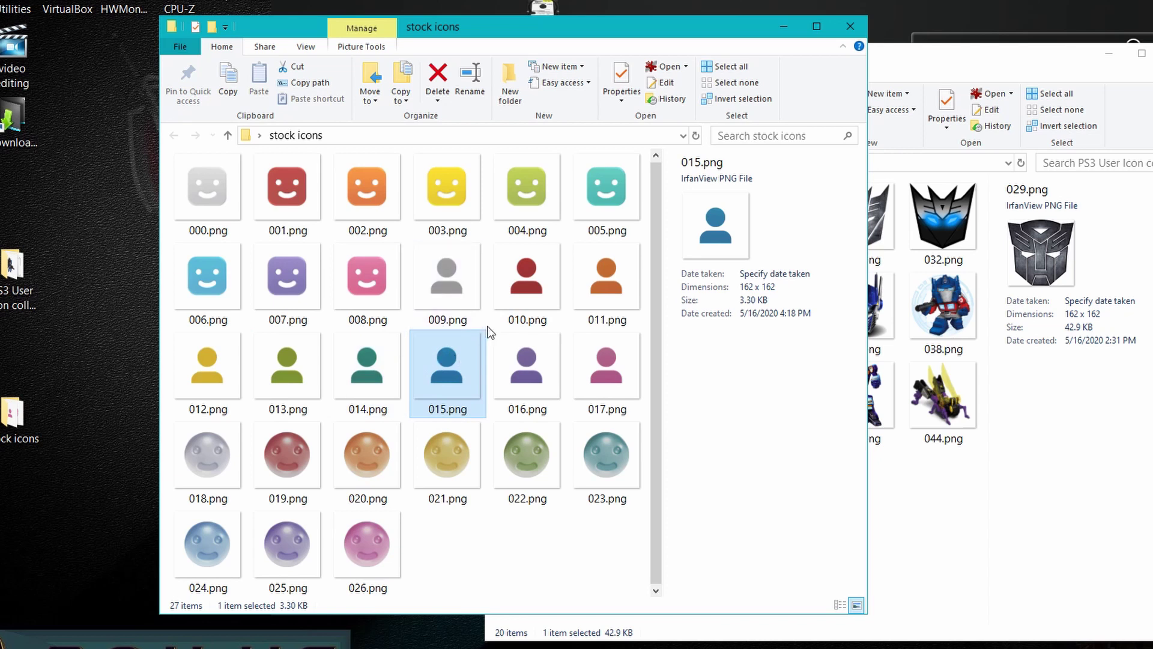
click(876, 59)
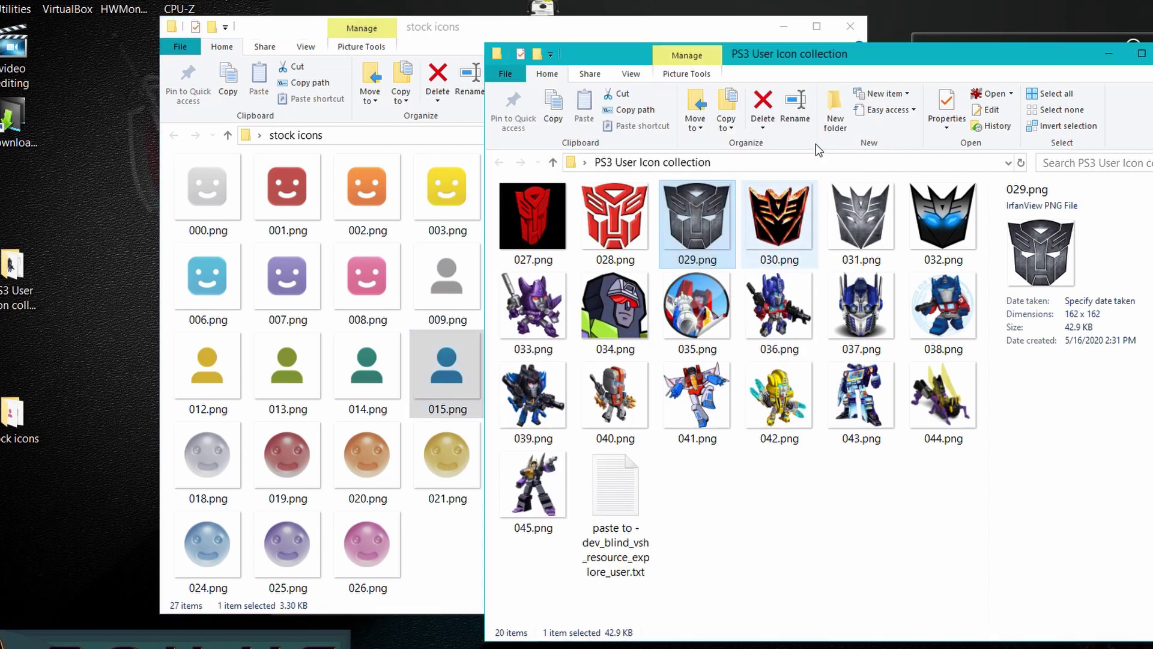
click(442, 126)
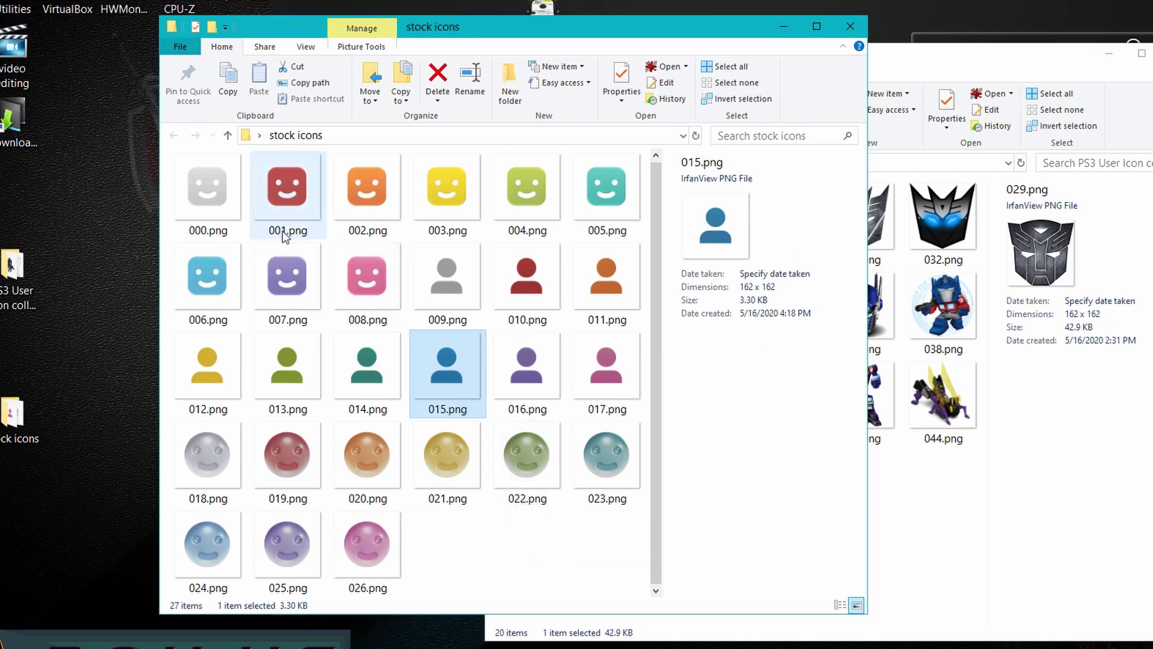
click(233, 196)
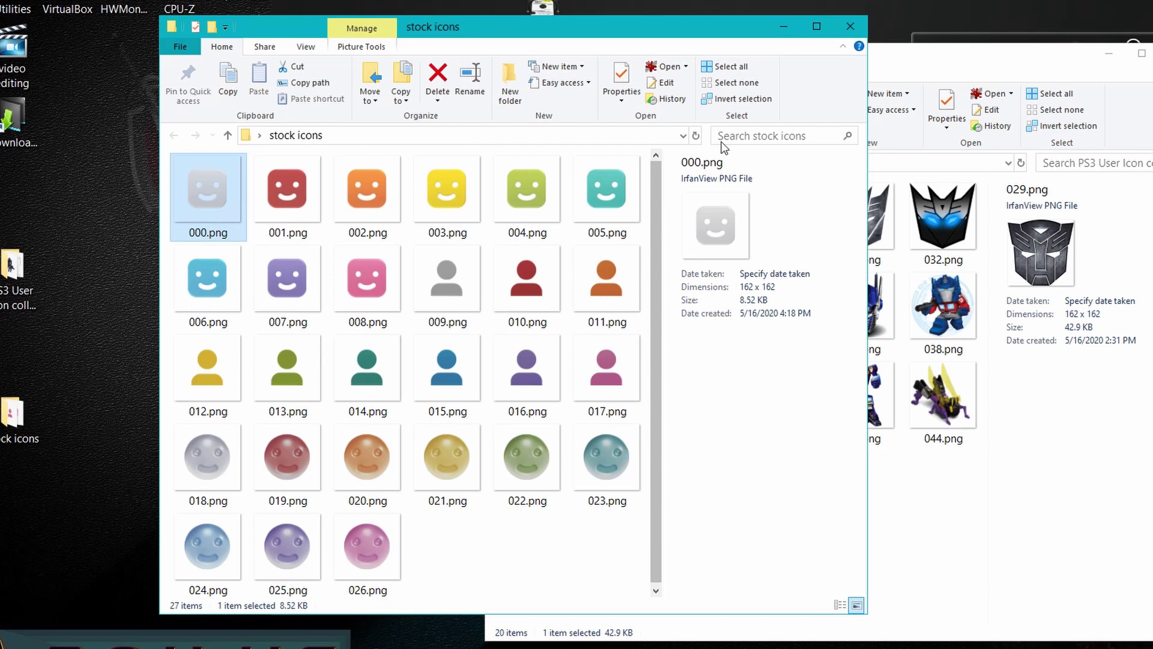
- Bring the stock icons folder back in front of paint.net showing 2019 Toxic KM Zoilus logo.png
click(848, 29)
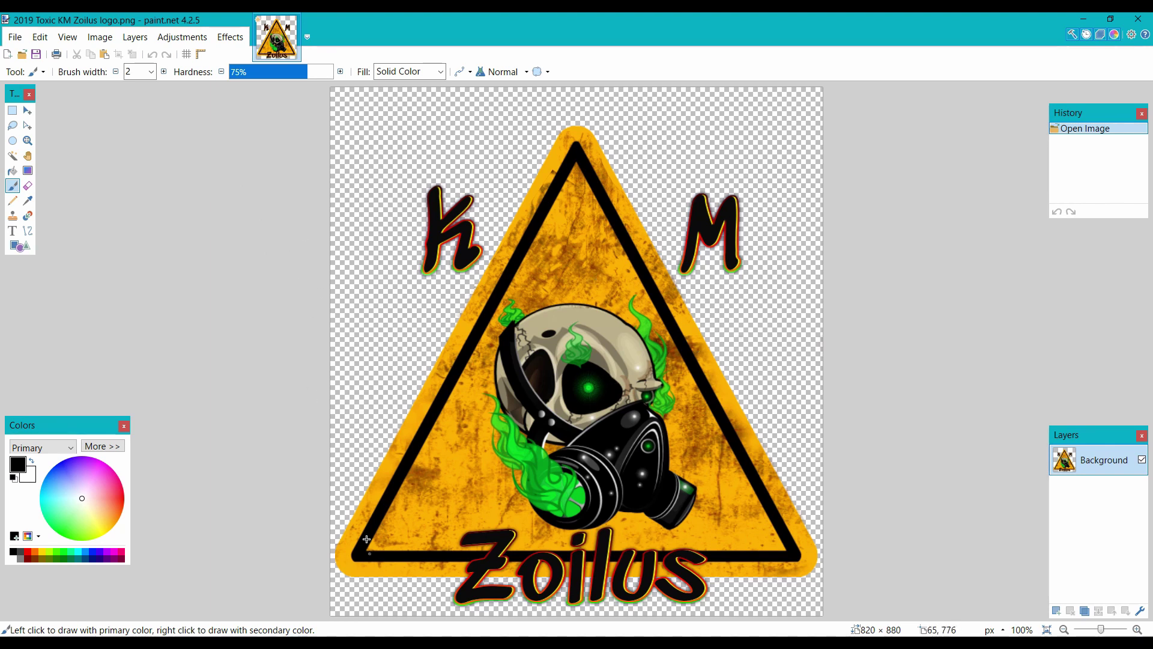
click(280, 644)
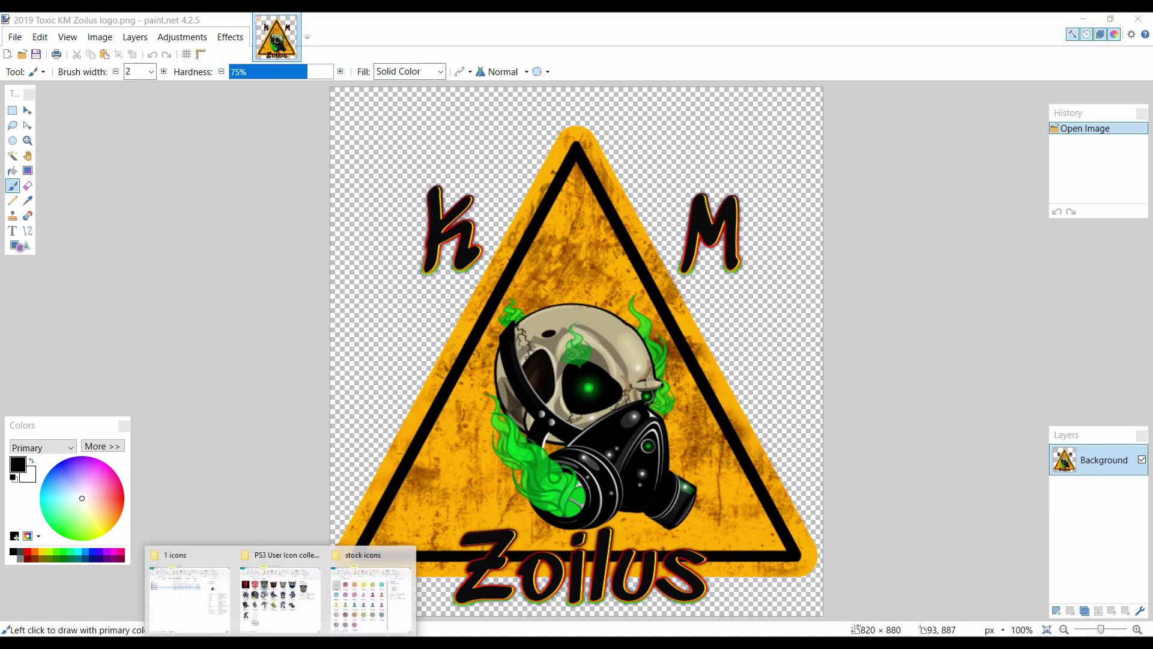
click(378, 598)
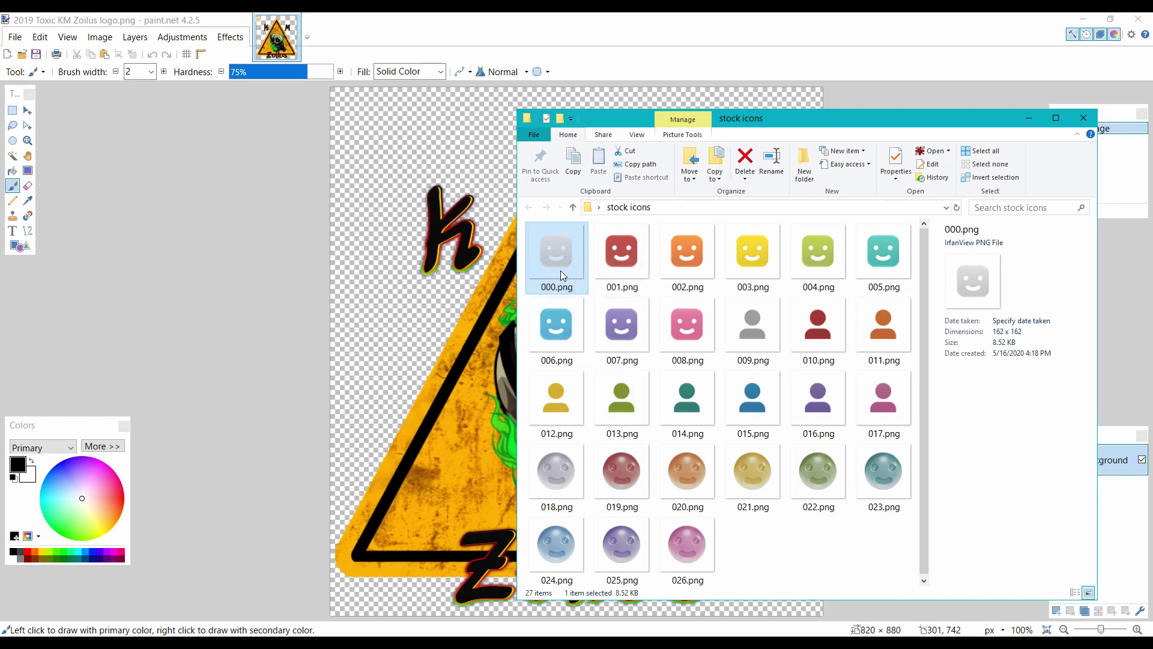
- Send 000.png to paint.net and erase its grey smiley, leaving a transparent 162 × 162 canvas
right_click(555, 248)
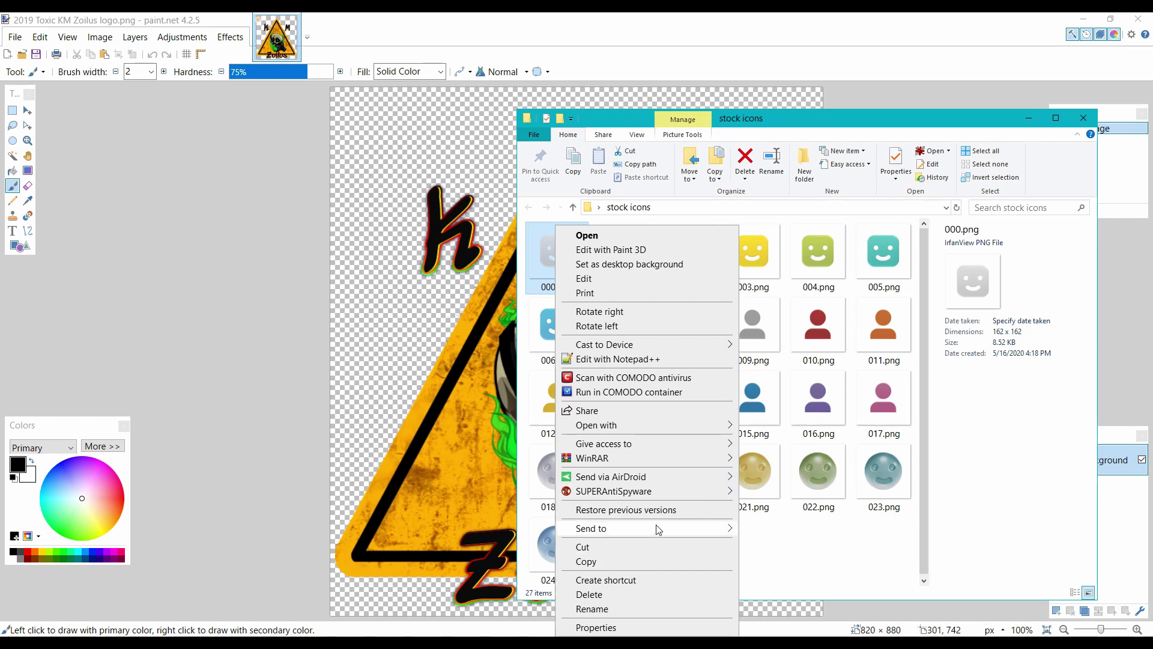
mouse_move(659, 530)
click(773, 602)
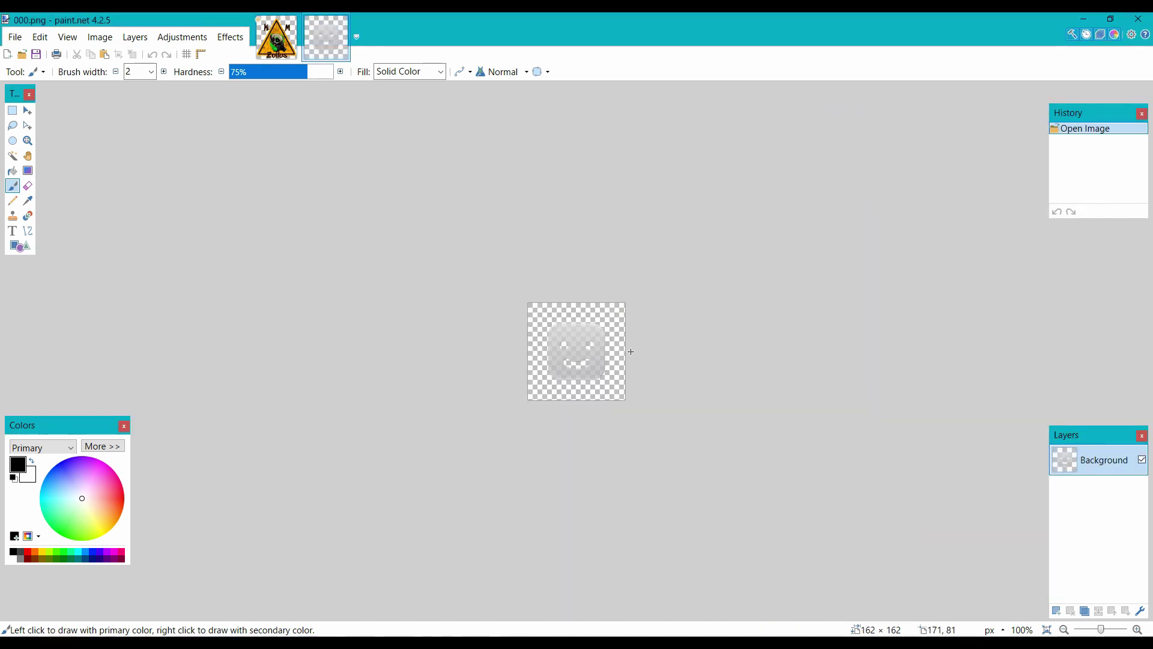
scroll(631, 352, up, 2)
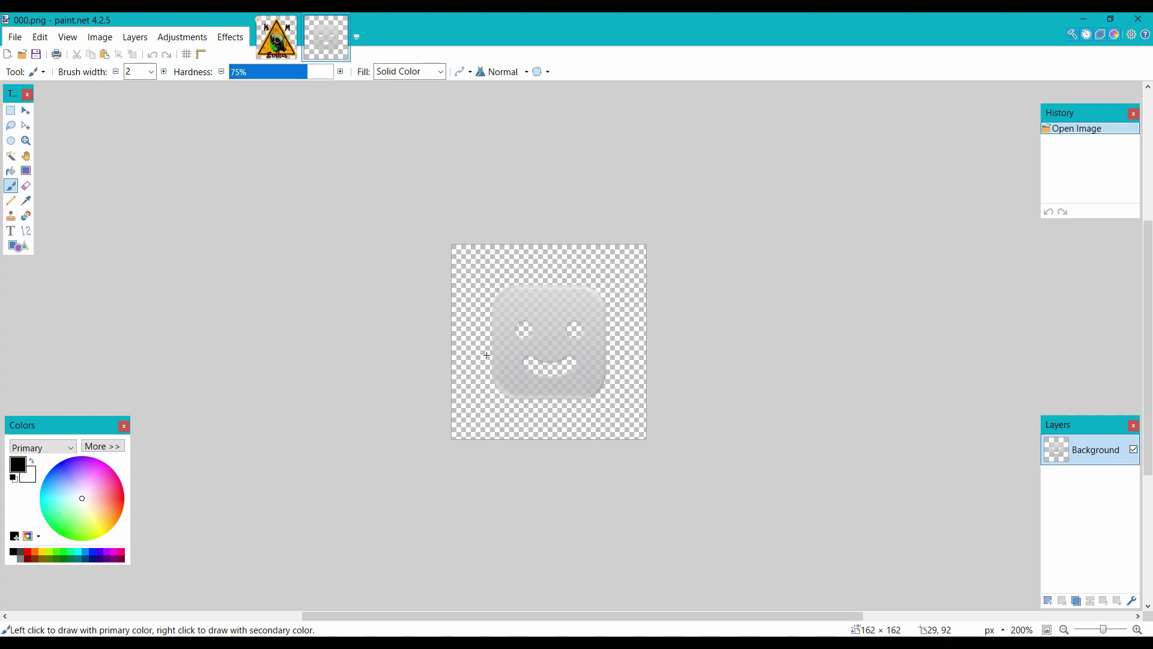
key(ctrl+a)
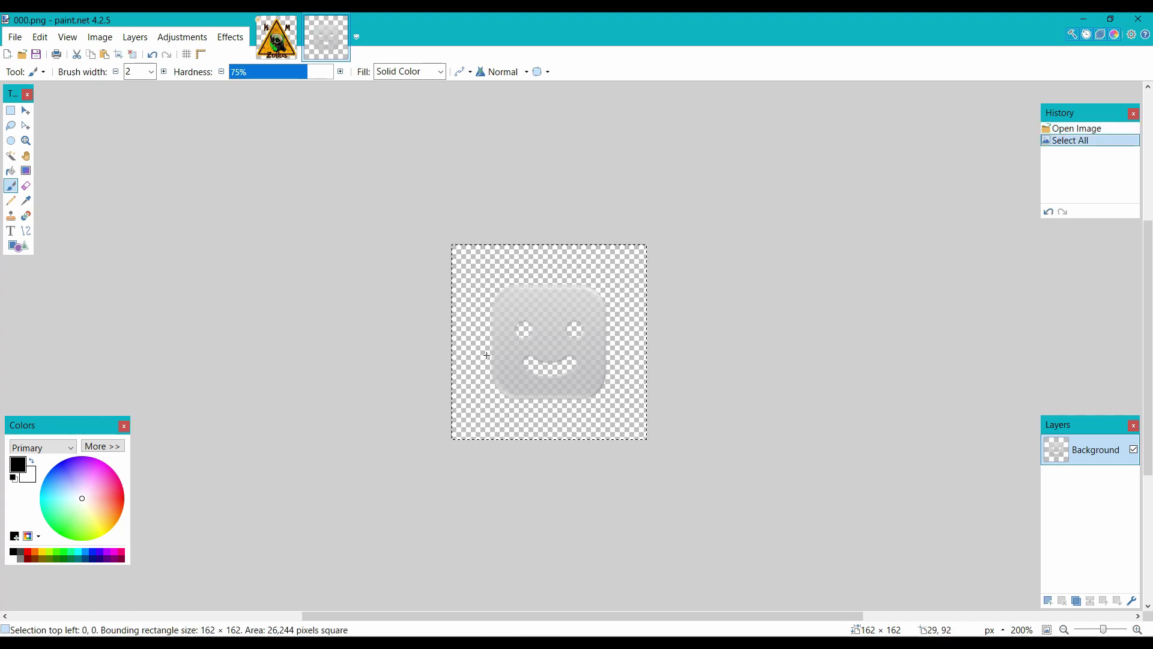
key(Delete)
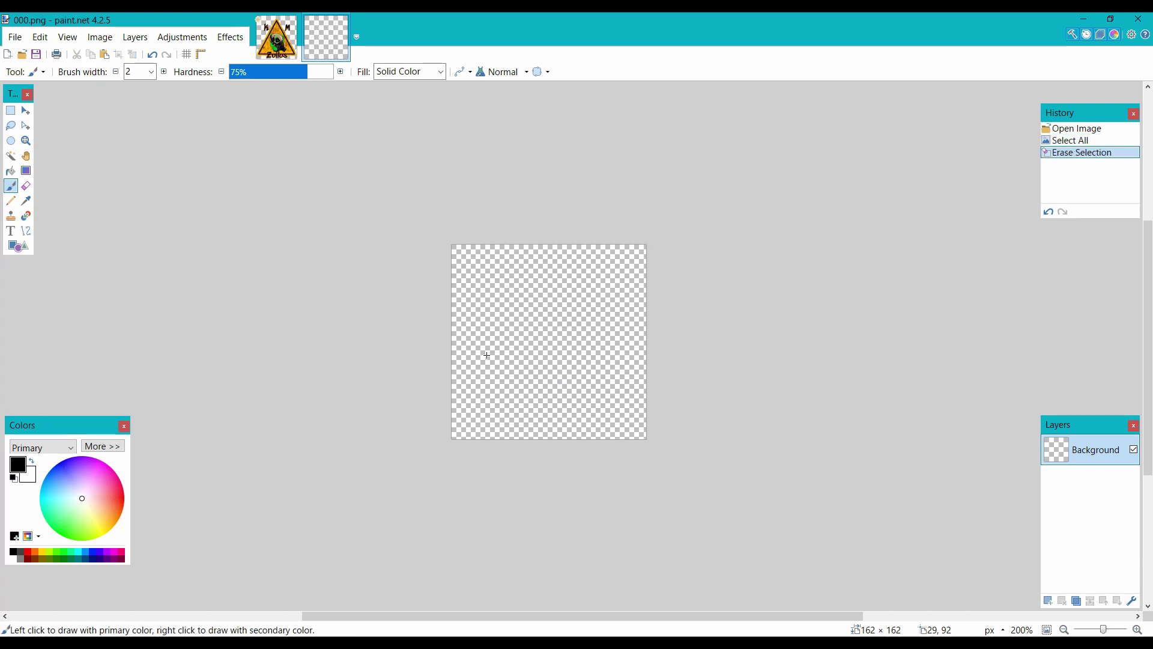
- Resize the KM Zoilus logo to 162 pixels wide (162 × 174) and select all of it
click(277, 38)
click(100, 37)
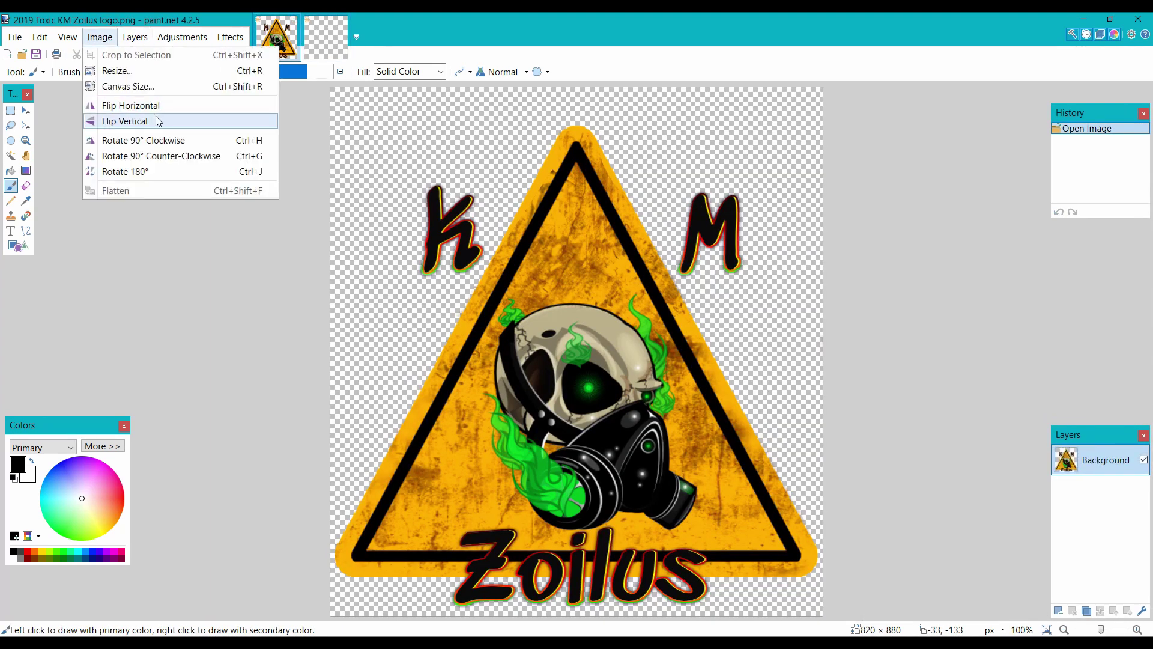
click(153, 71)
text(162)
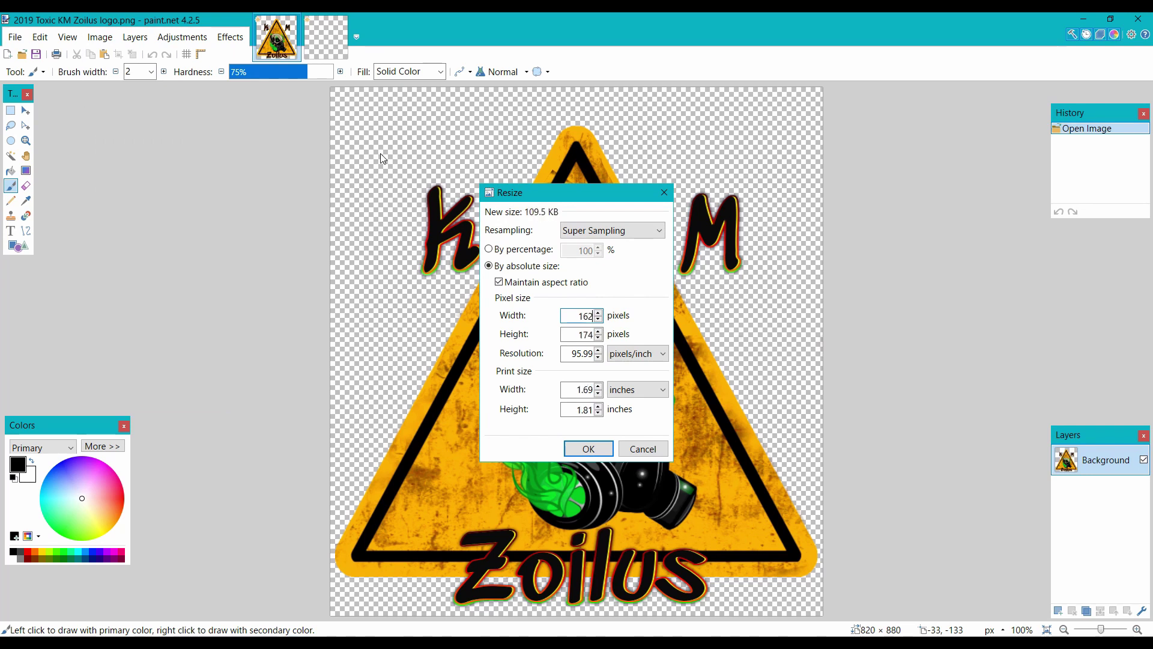
key(Return)
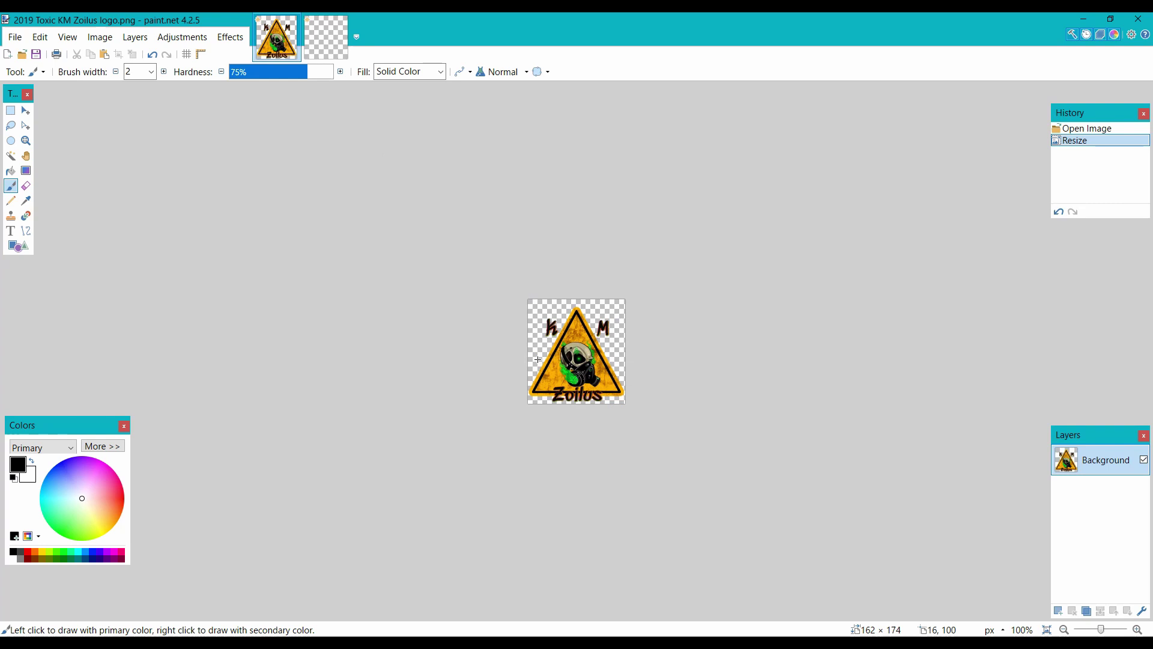
key(ctrl+a)
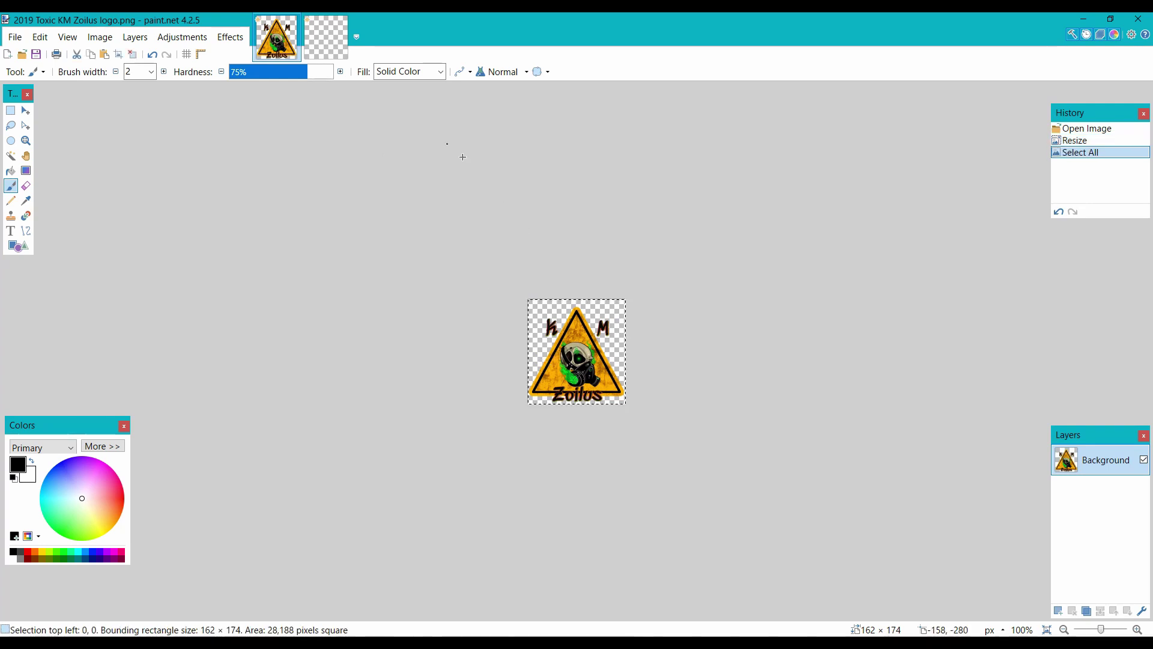
- Paste the logo into 000.png keeping the 162 × 162 canvas, scale it to 137 × 150, center, flatten
click(326, 26)
click(39, 36)
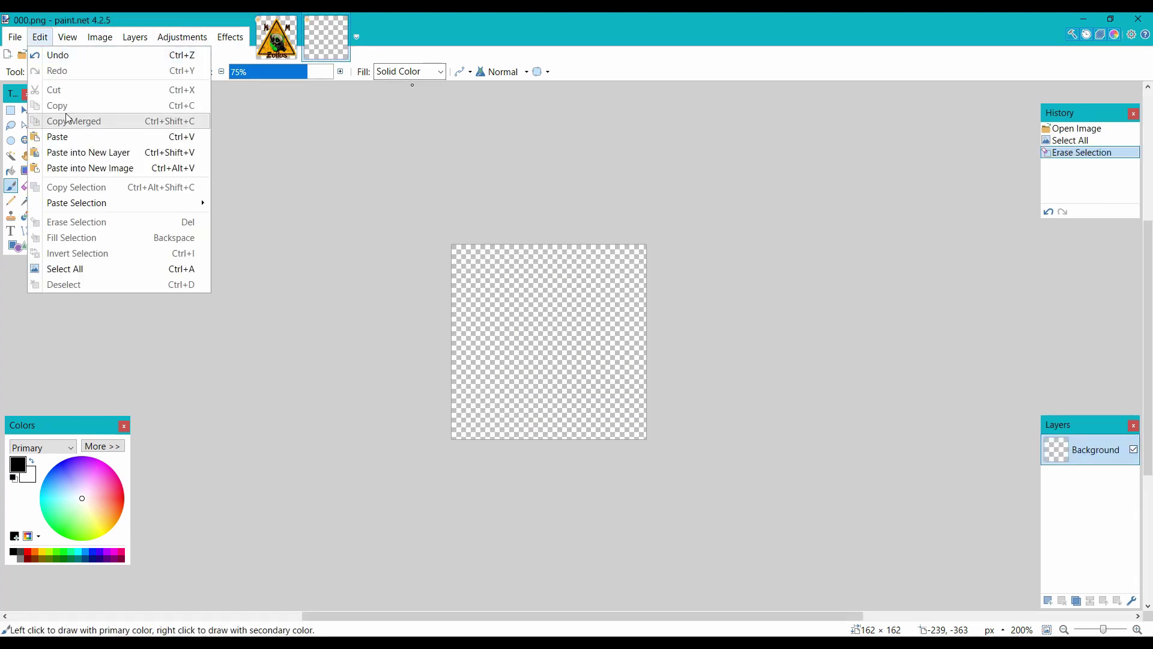
click(97, 153)
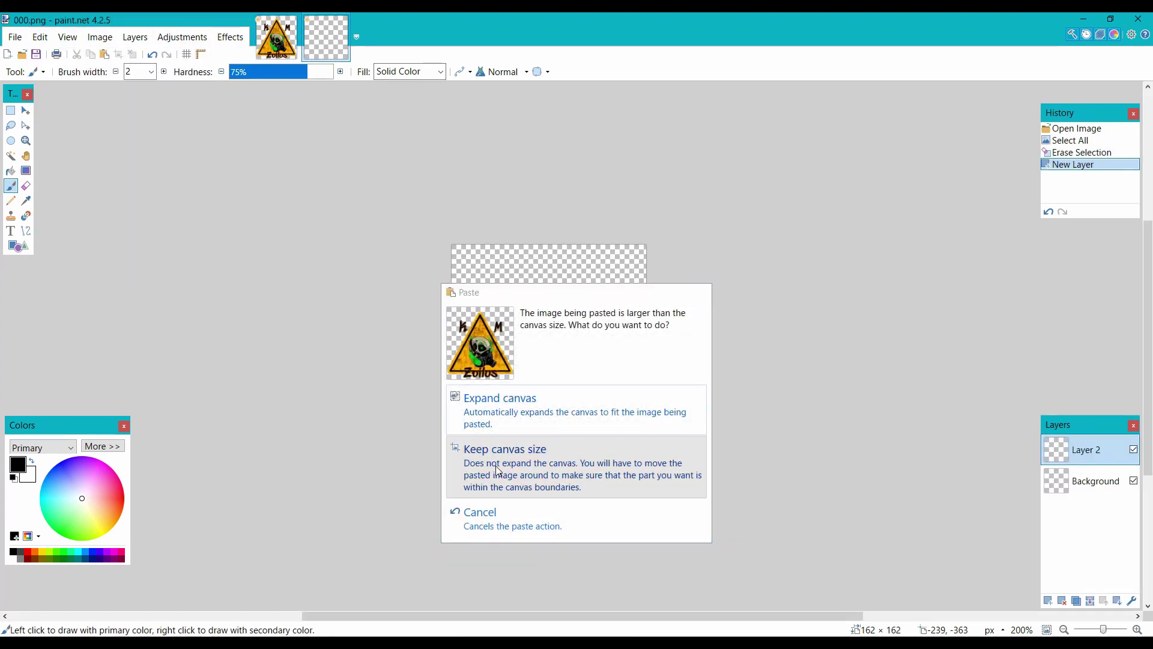
click(609, 460)
drag(649, 458, 619, 429)
drag(567, 368, 582, 372)
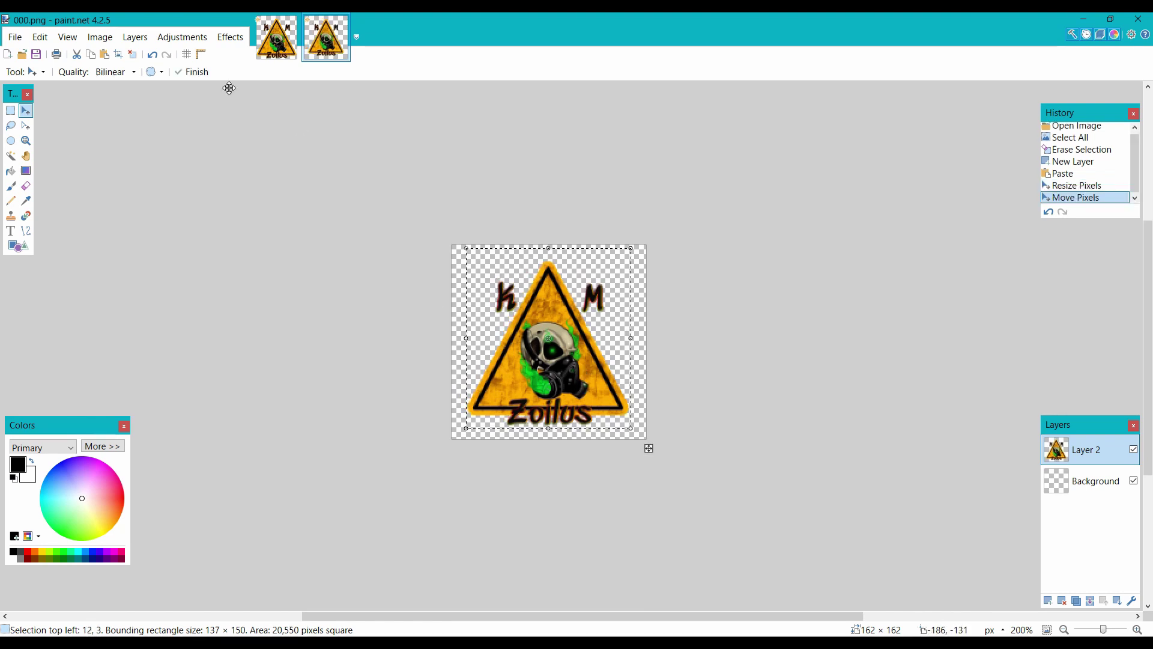
click(100, 38)
click(114, 190)
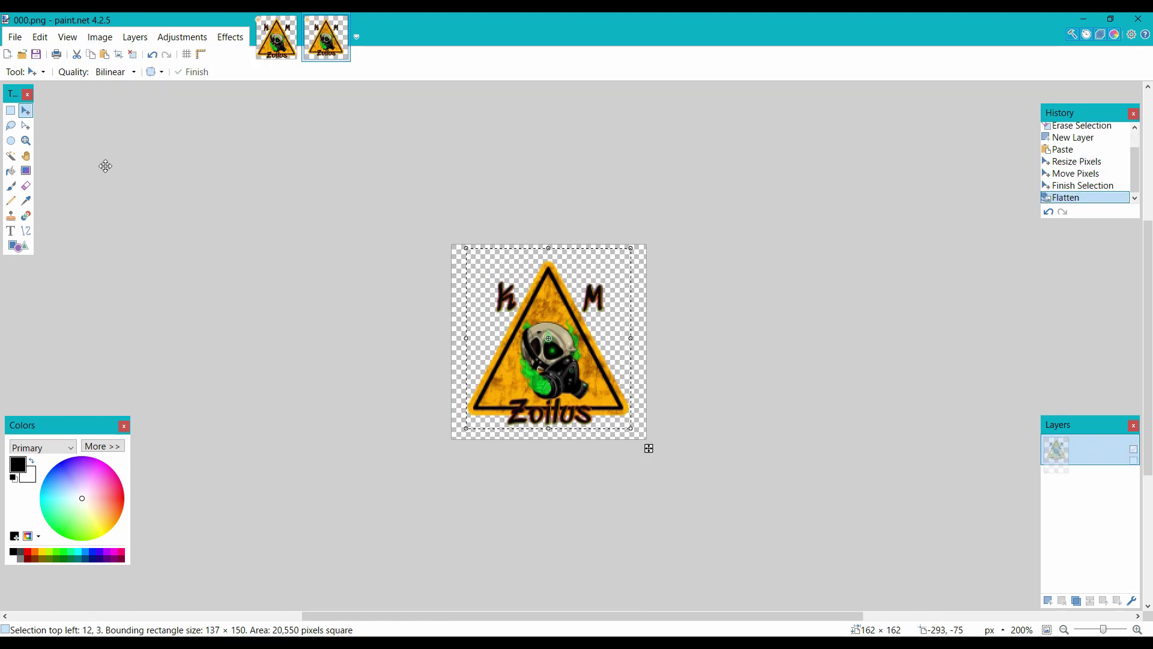
- Save the image over 000.png as PNG, view it at 100% and close it
click(16, 38)
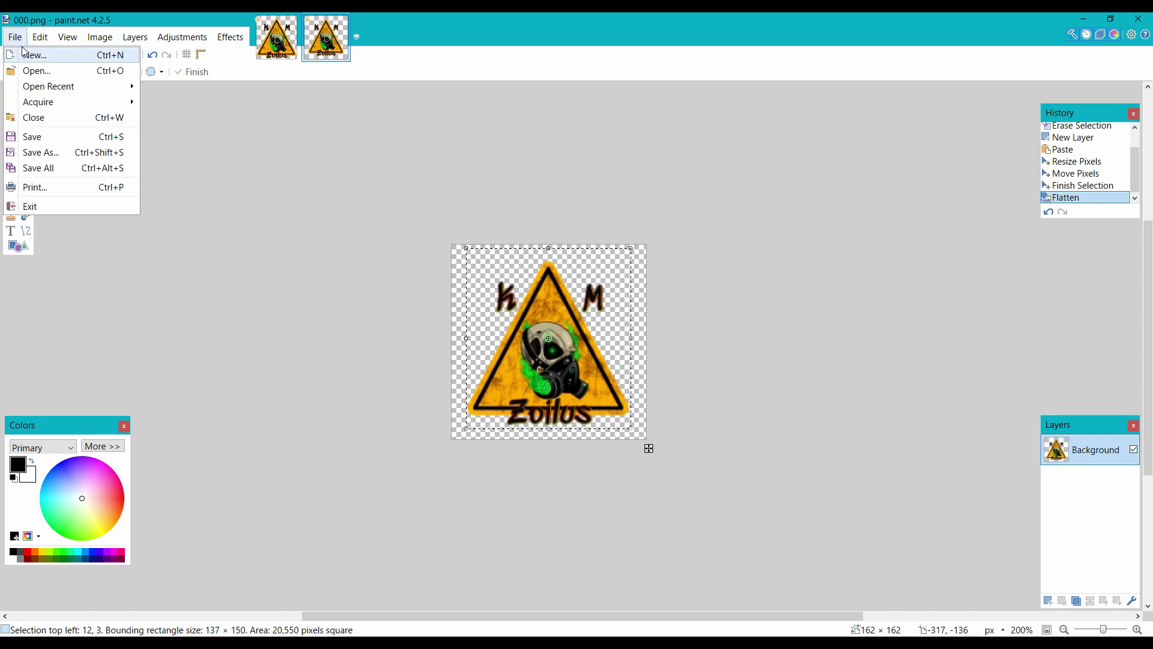
click(53, 154)
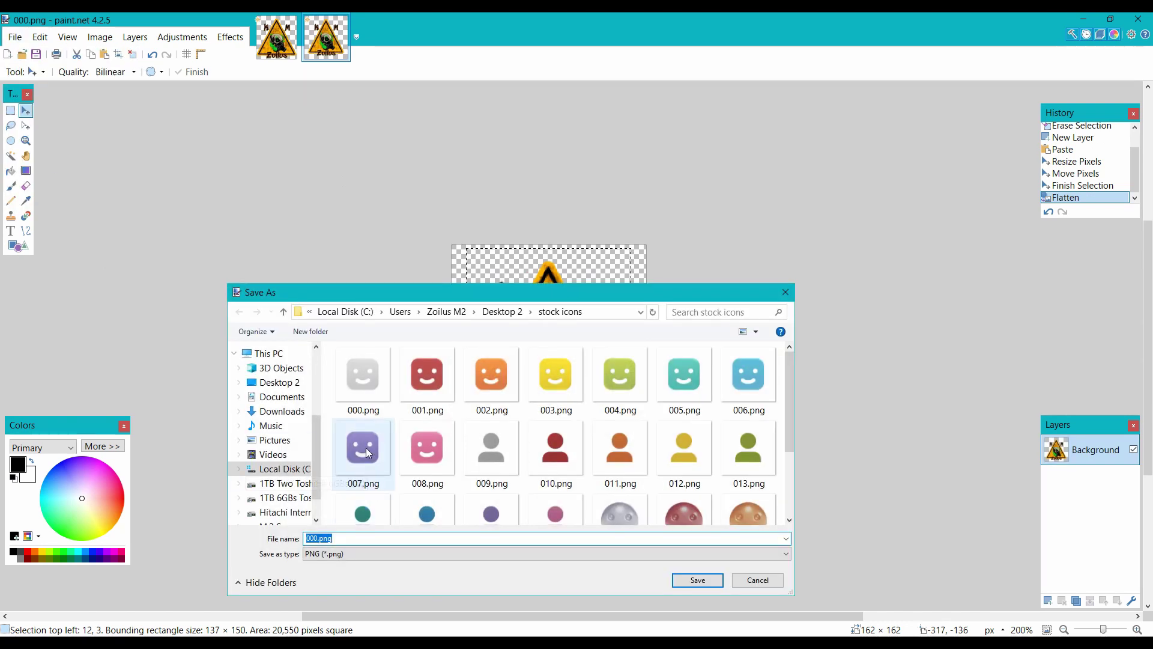
click(370, 390)
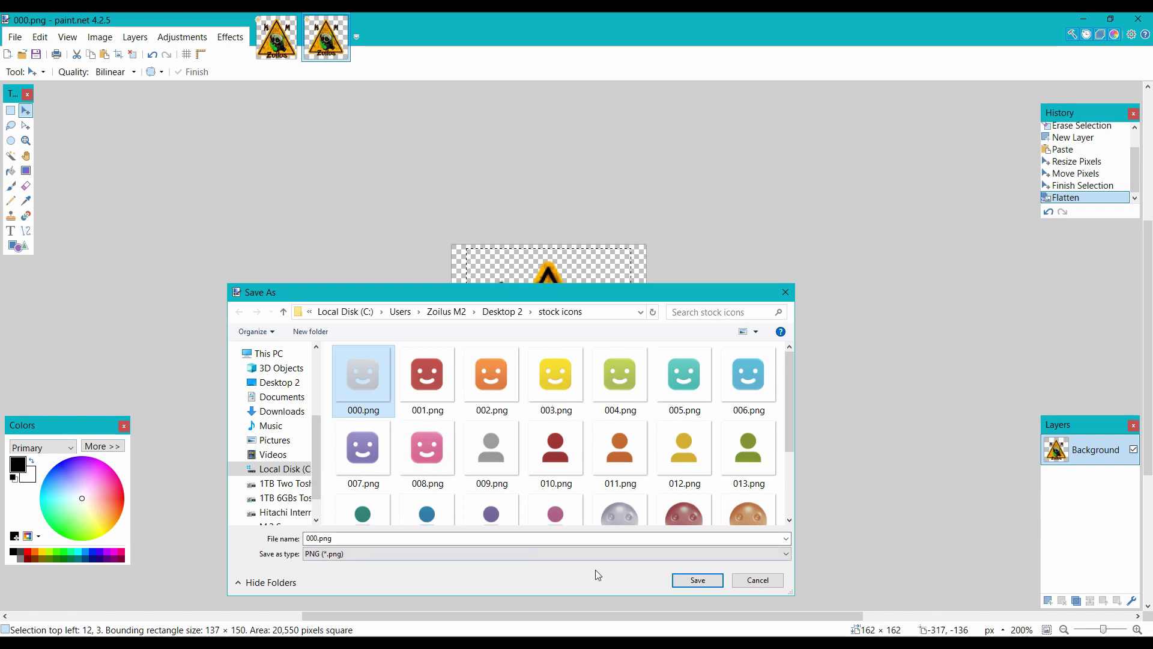
click(695, 581)
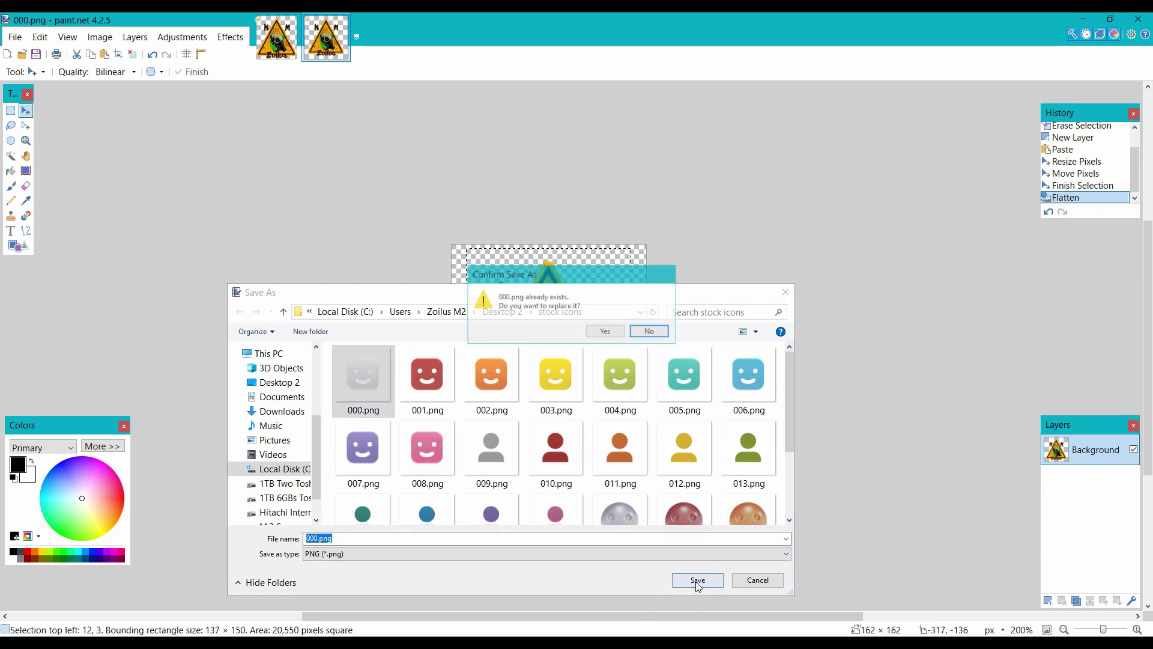
click(595, 333)
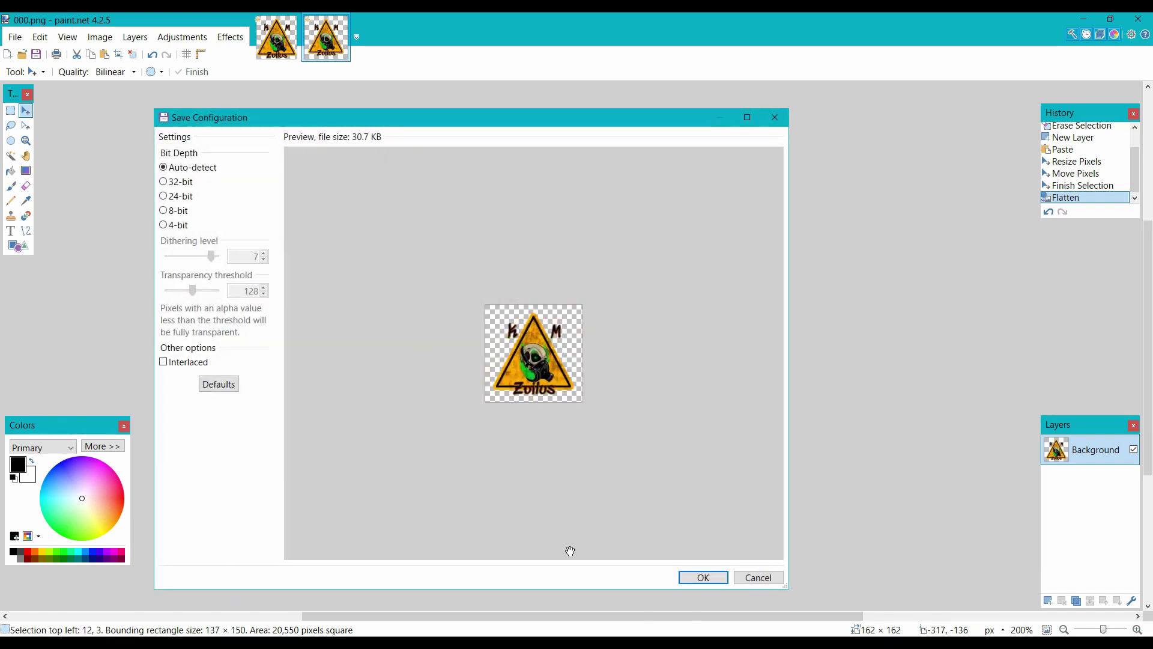
click(704, 578)
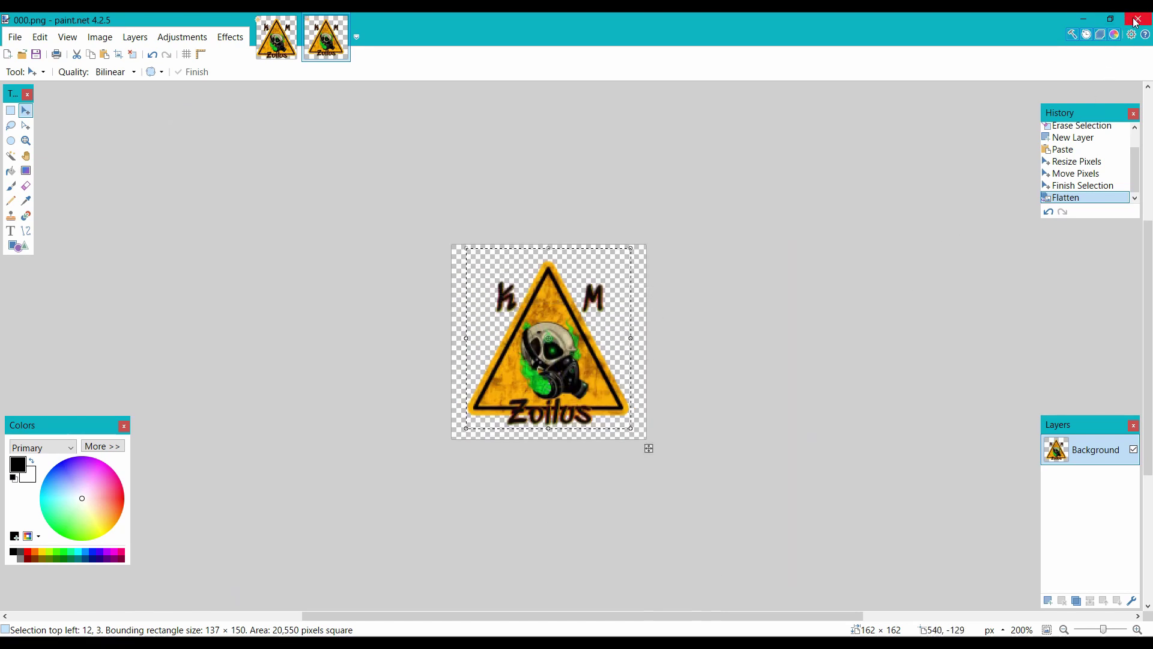
key(ctrl+0)
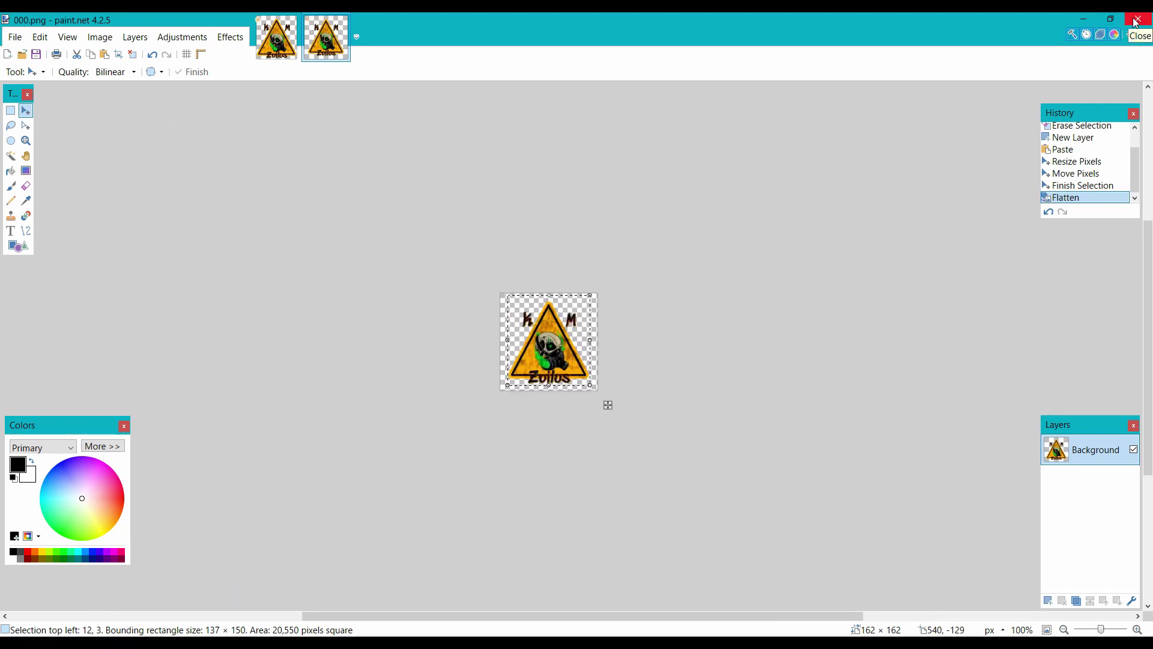
click(1140, 21)
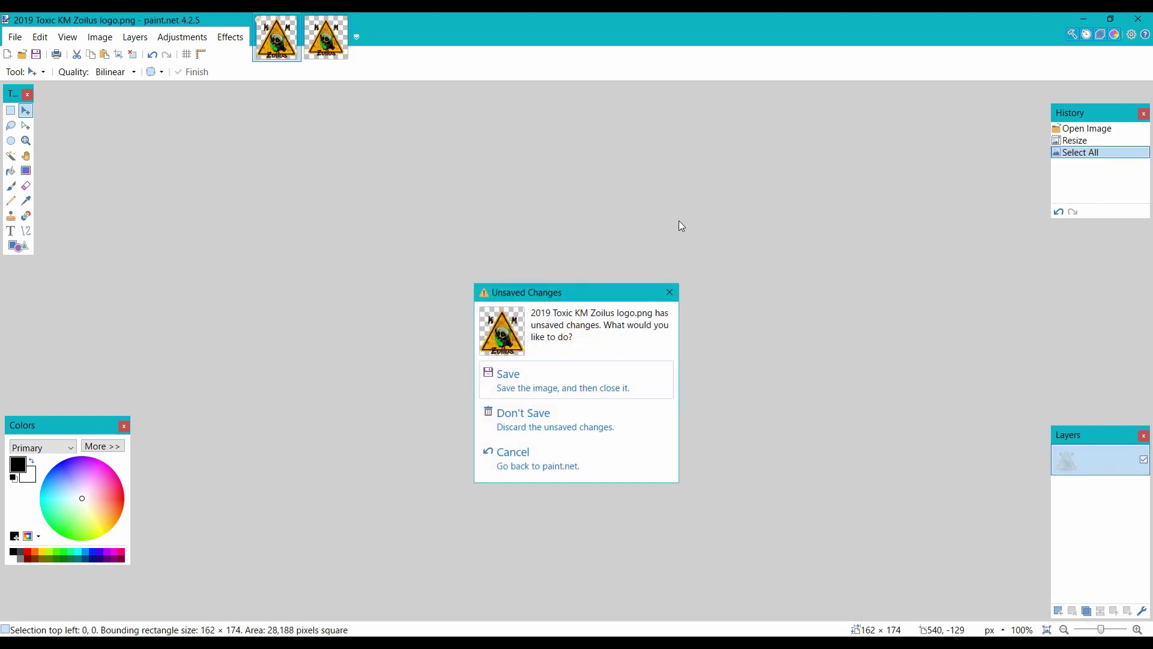
- Quit paint.net and move 000.png from stock icons via the desktop into the PS3 User Icon collection
click(504, 415)
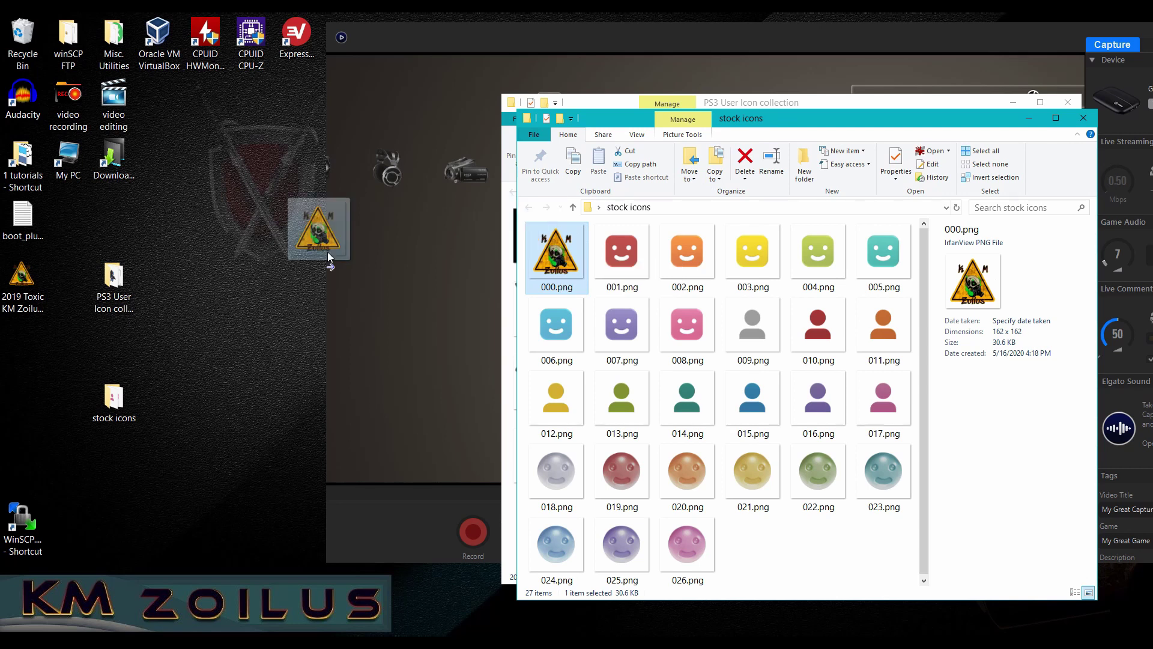
drag(242, 280, 243, 280)
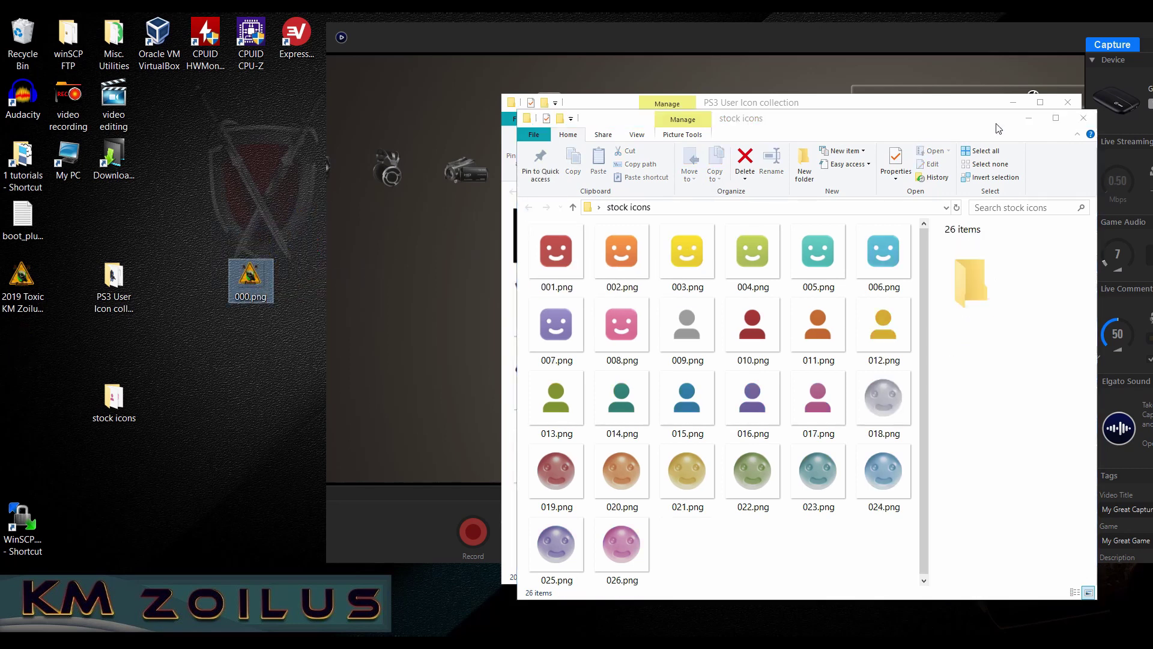
click(1029, 120)
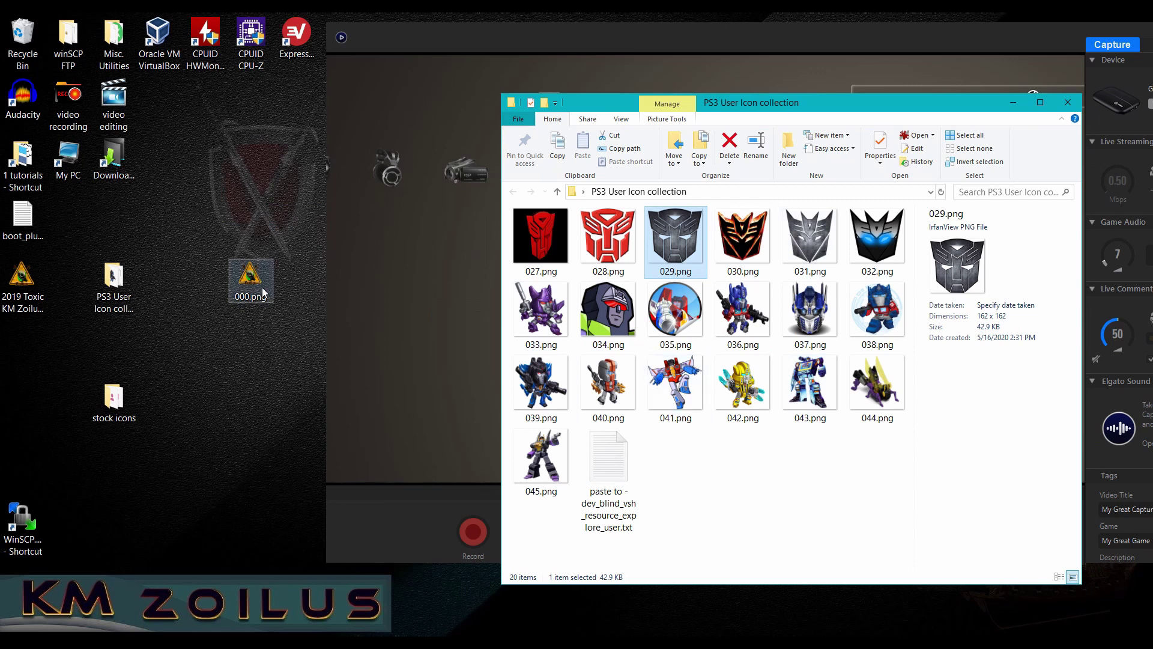
drag(262, 292, 703, 481)
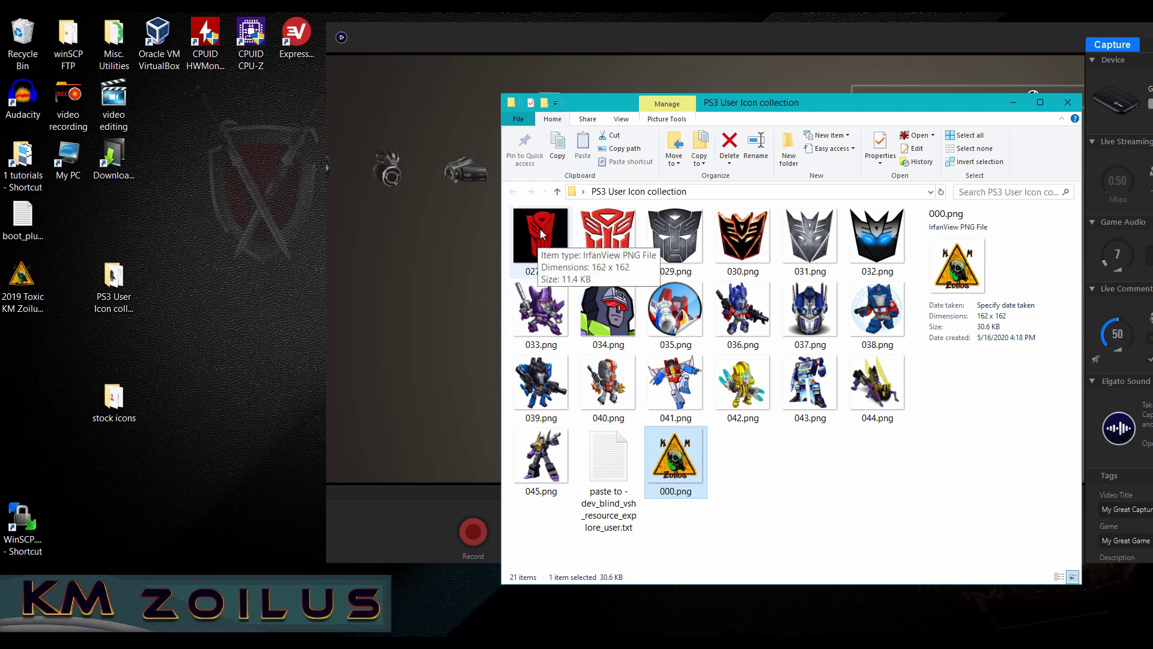
- Check the details of 027.png, 028.png and 029.png, then move the collection window left
click(539, 229)
click(604, 242)
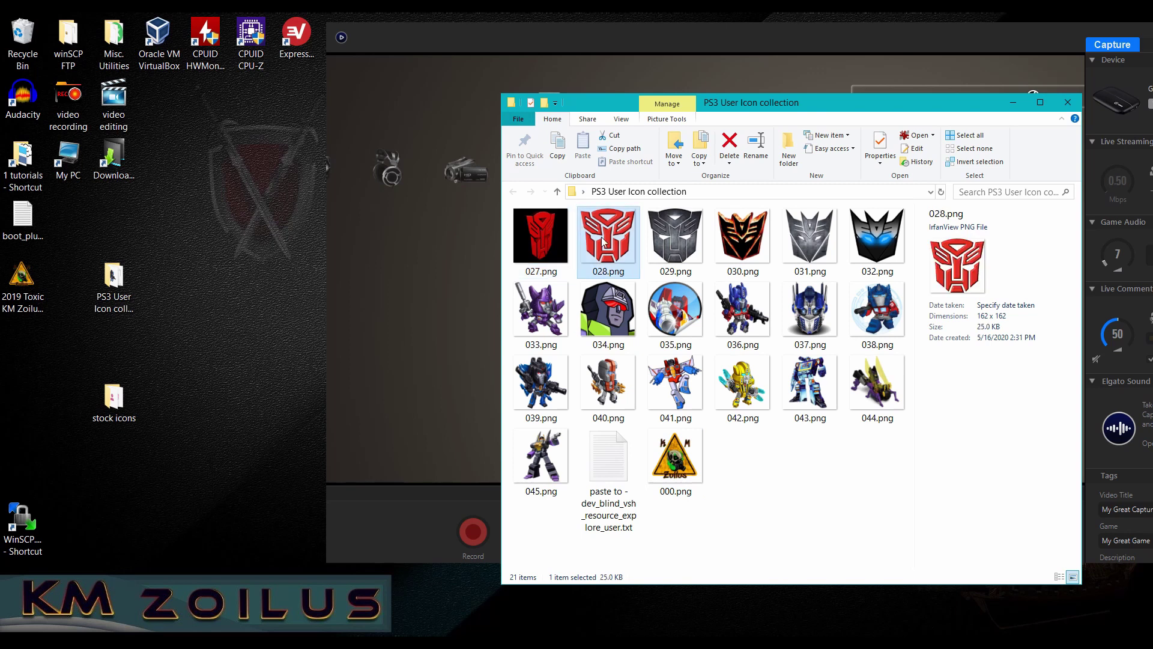
click(655, 242)
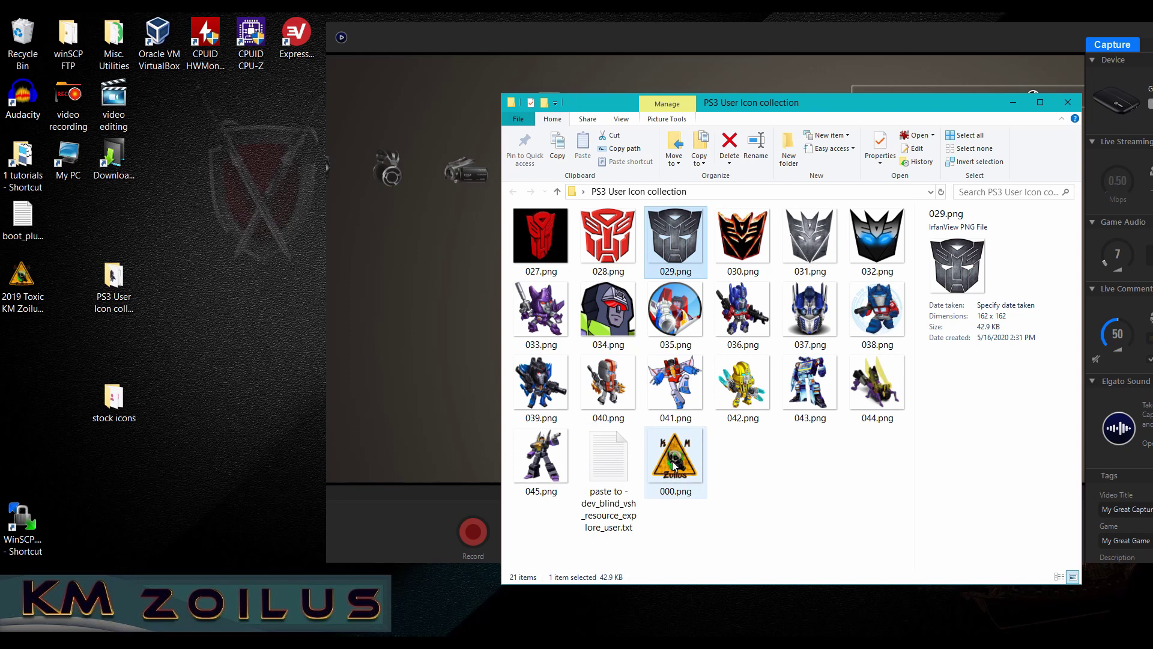
mouse_move(667, 479)
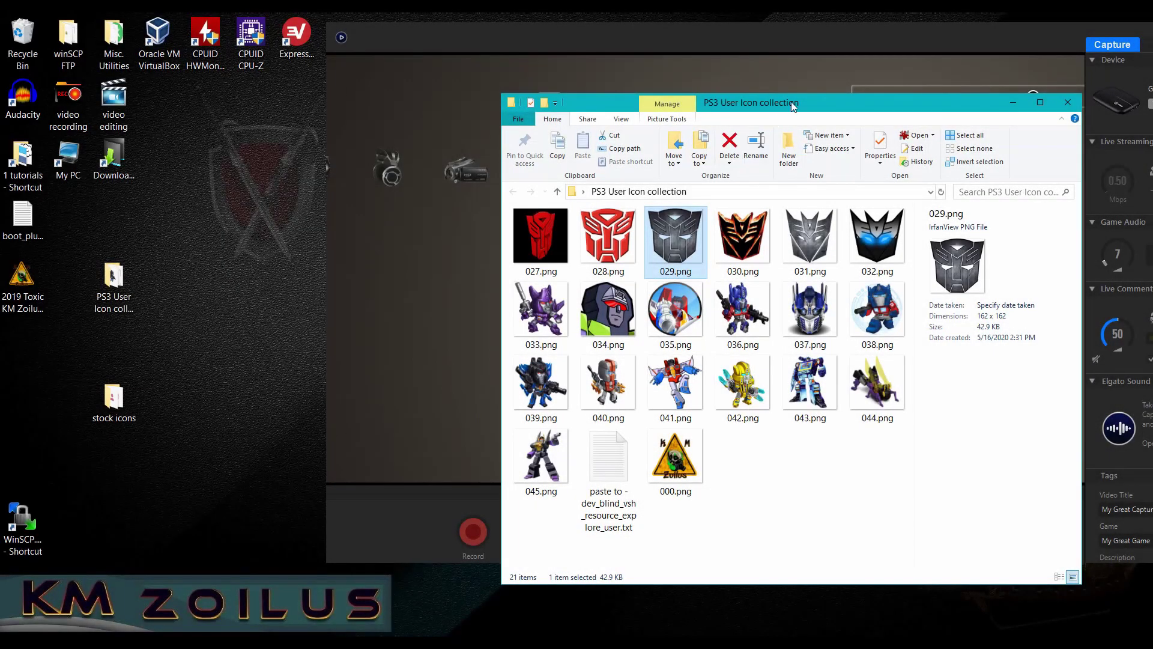
drag(792, 108, 356, 84)
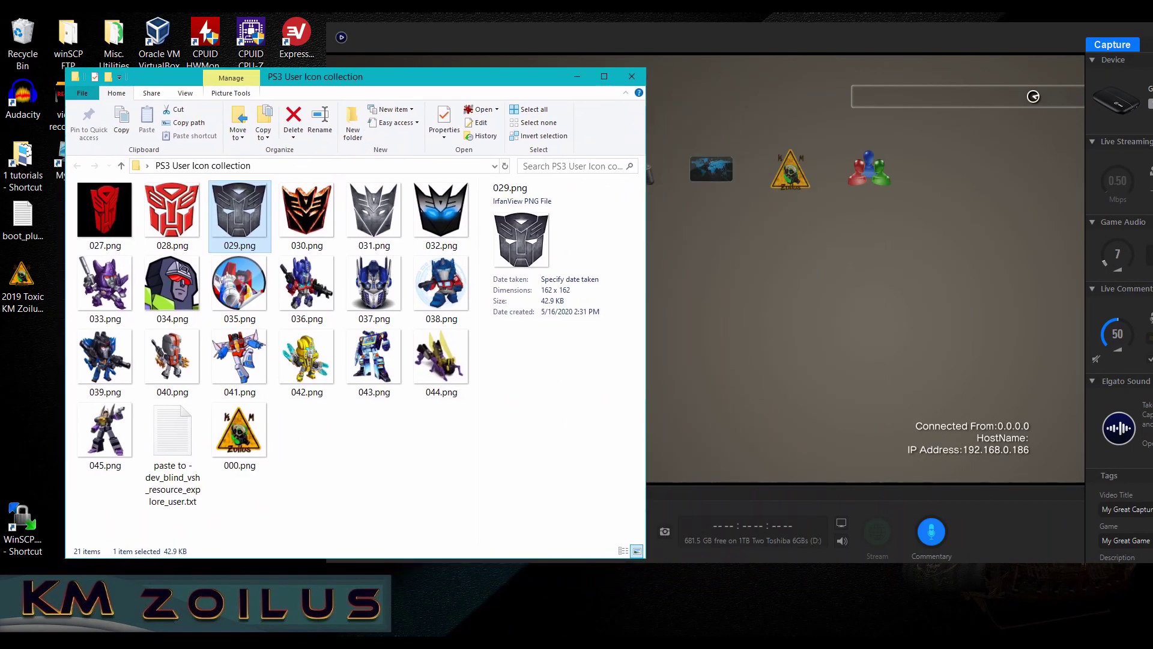
- Bring up the WinSCP 'user - PS3' session and review the stock icons 000.png through 026.png
key(alt+Tab)
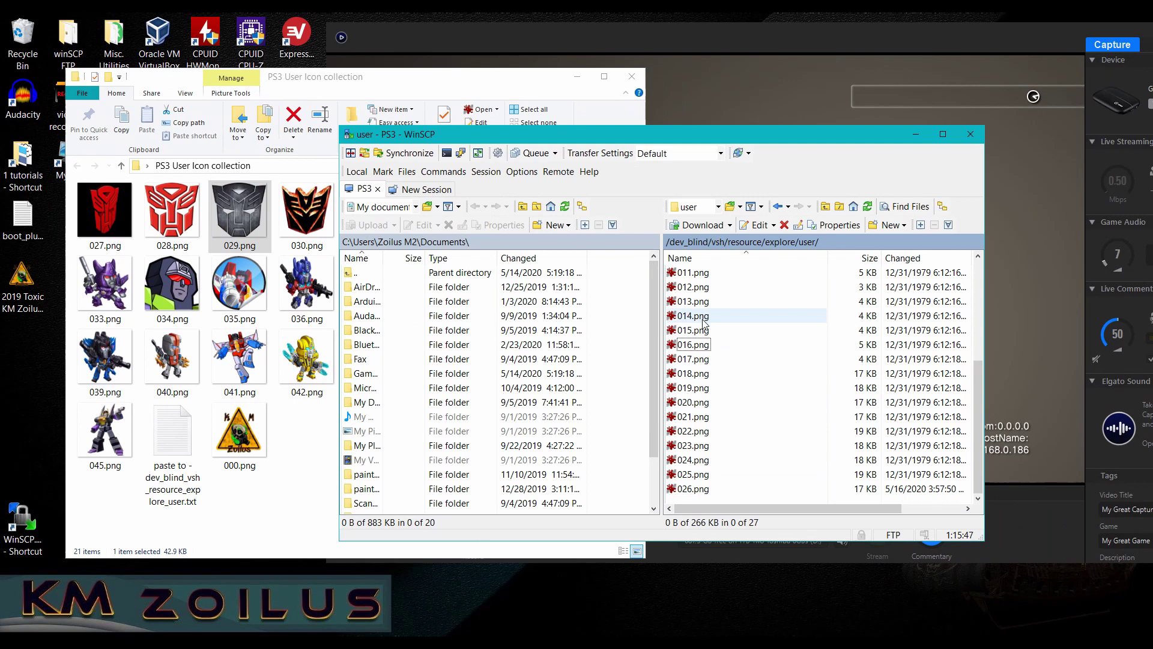
scroll(704, 327, up, 4)
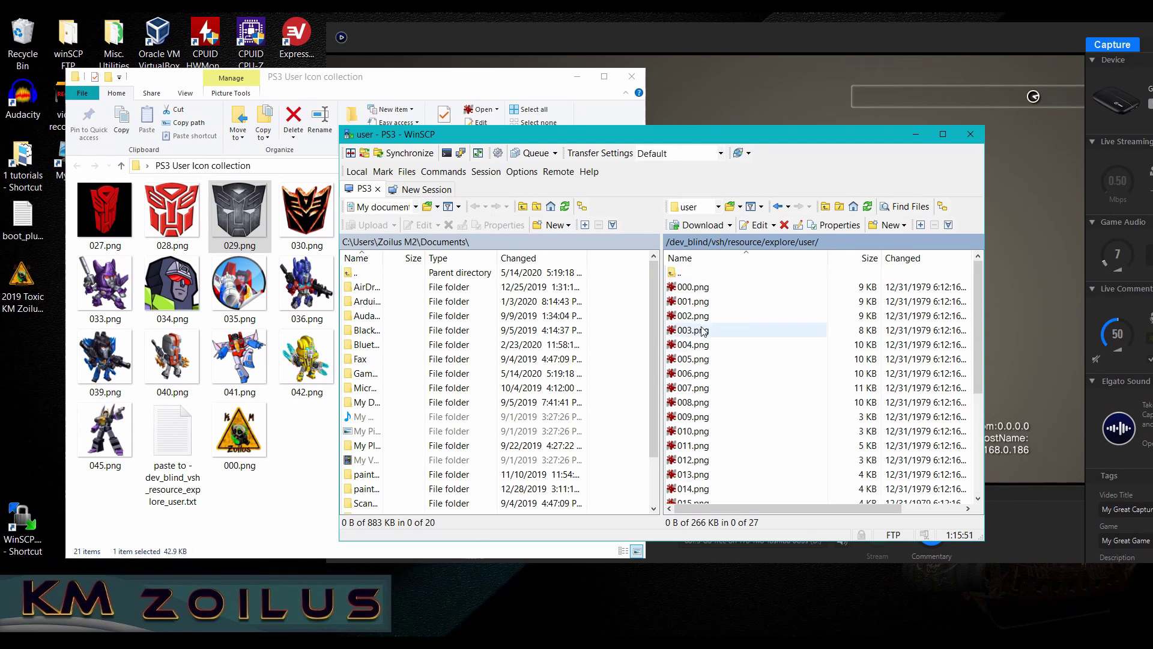
scroll(734, 394, down, 4)
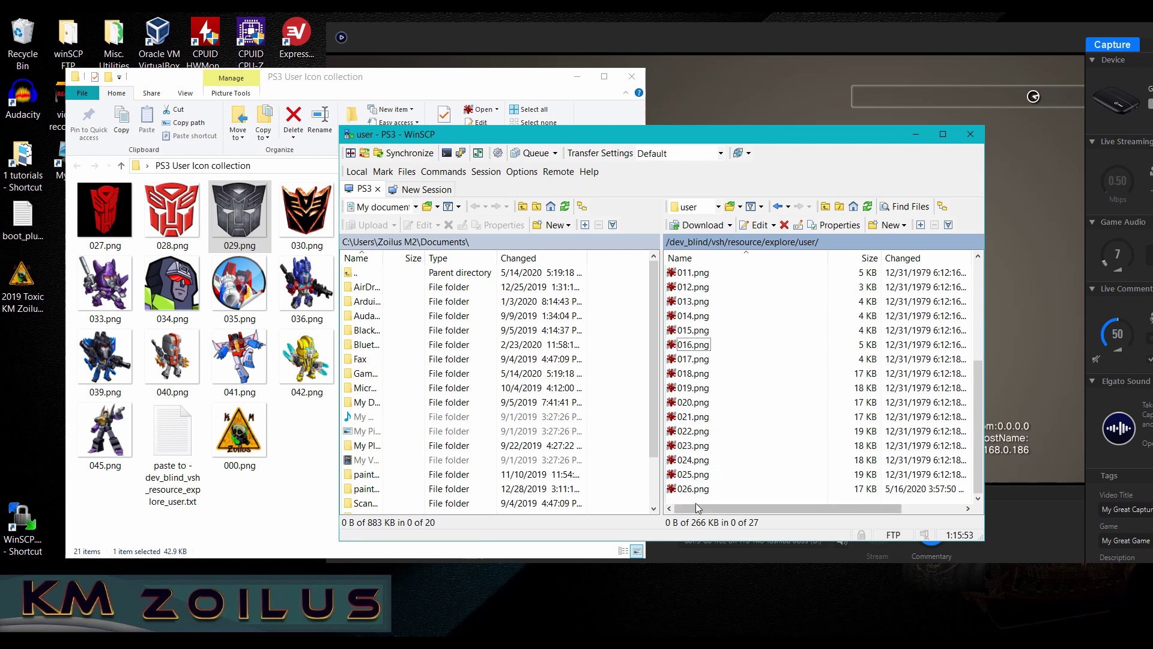
scroll(726, 476, up, 4)
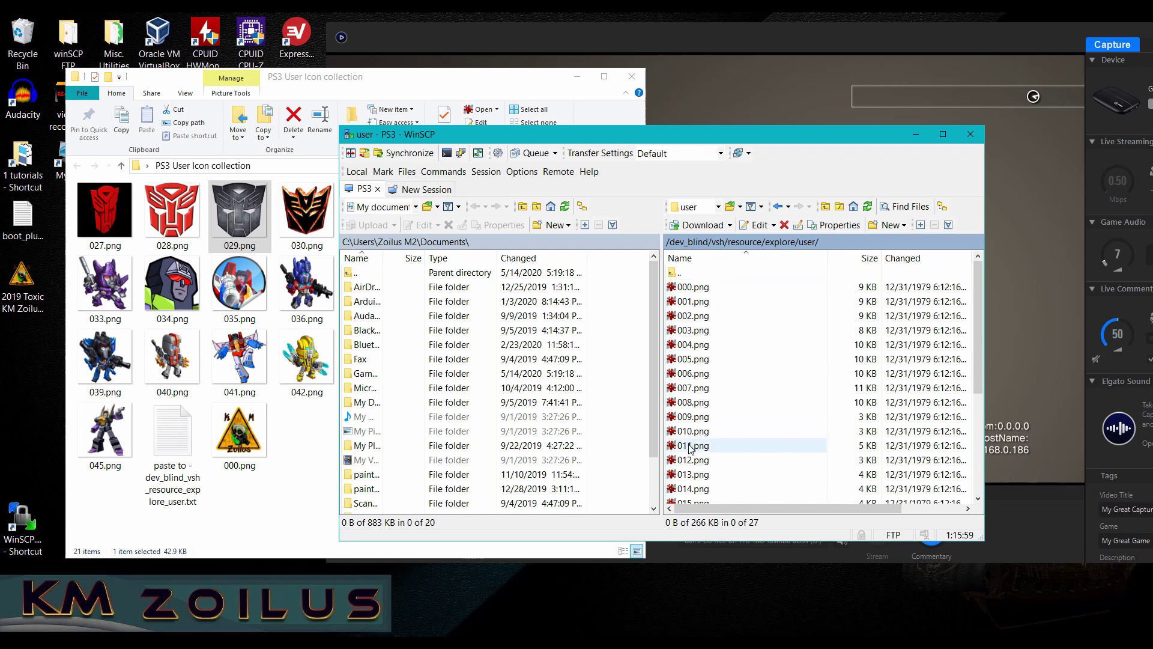
scroll(721, 382, down, 2)
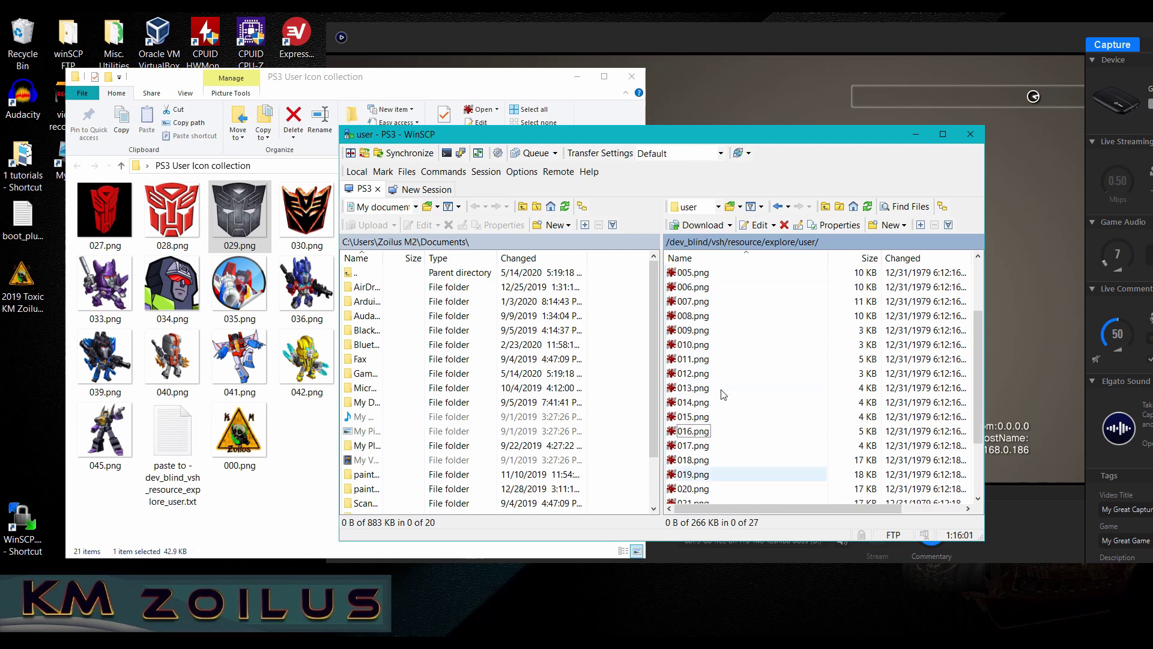
scroll(724, 394, up, 2)
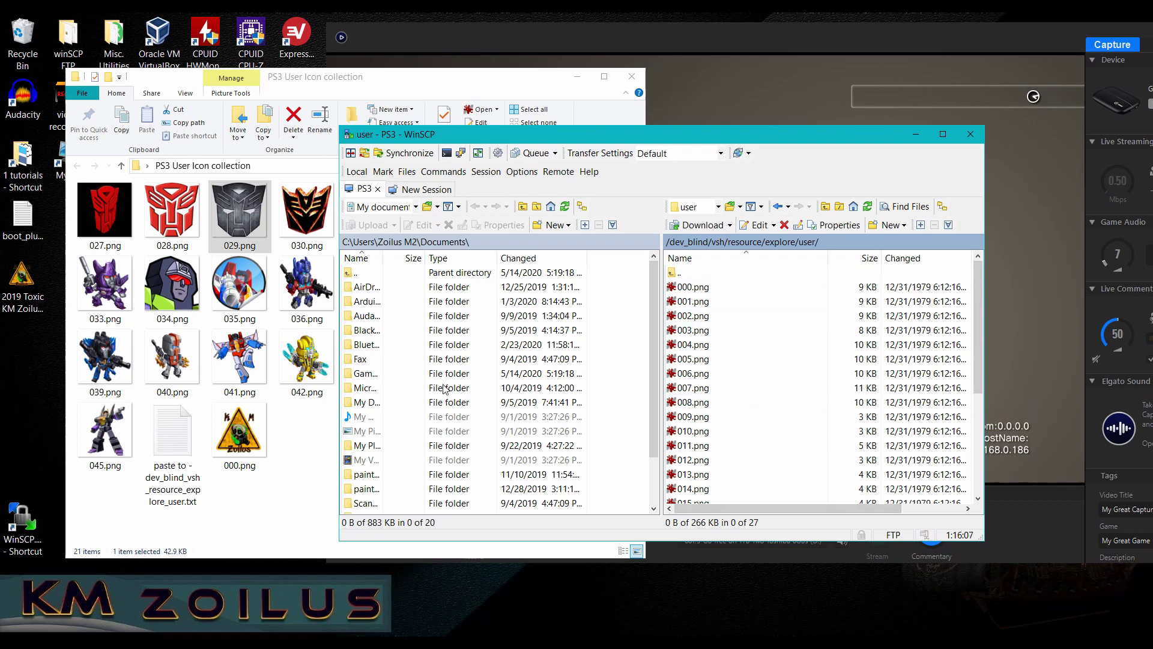
- Upload the collection's 20 PNGs, including the logo 000.png, into the PS3's remote user folder
click(242, 366)
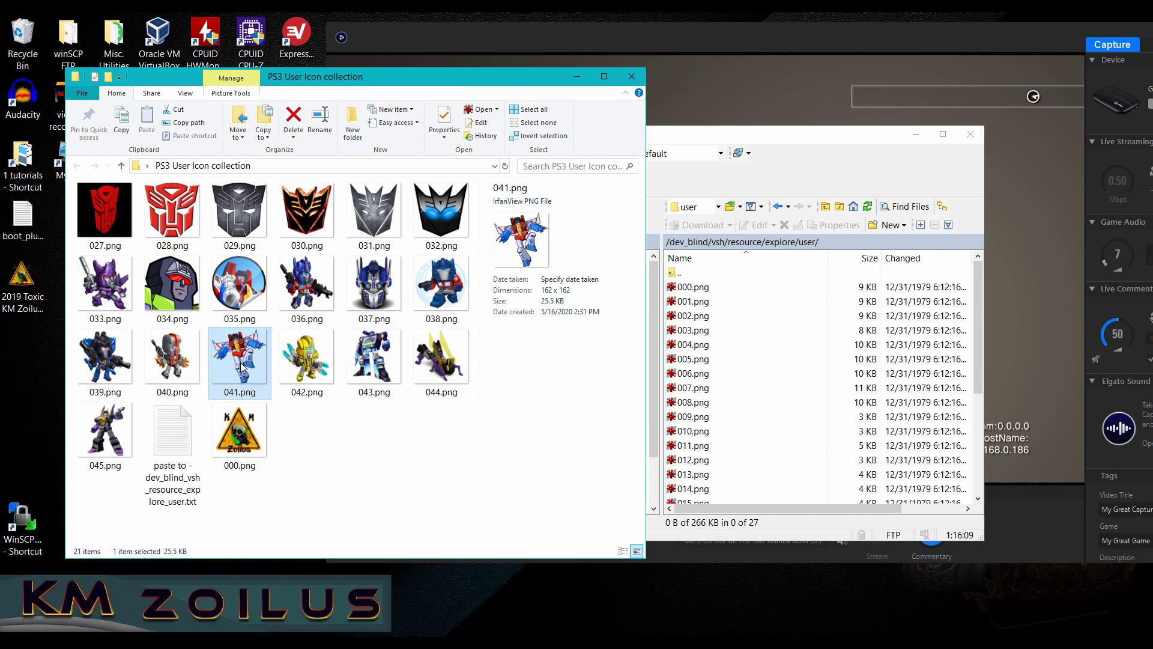
key(ctrl+a)
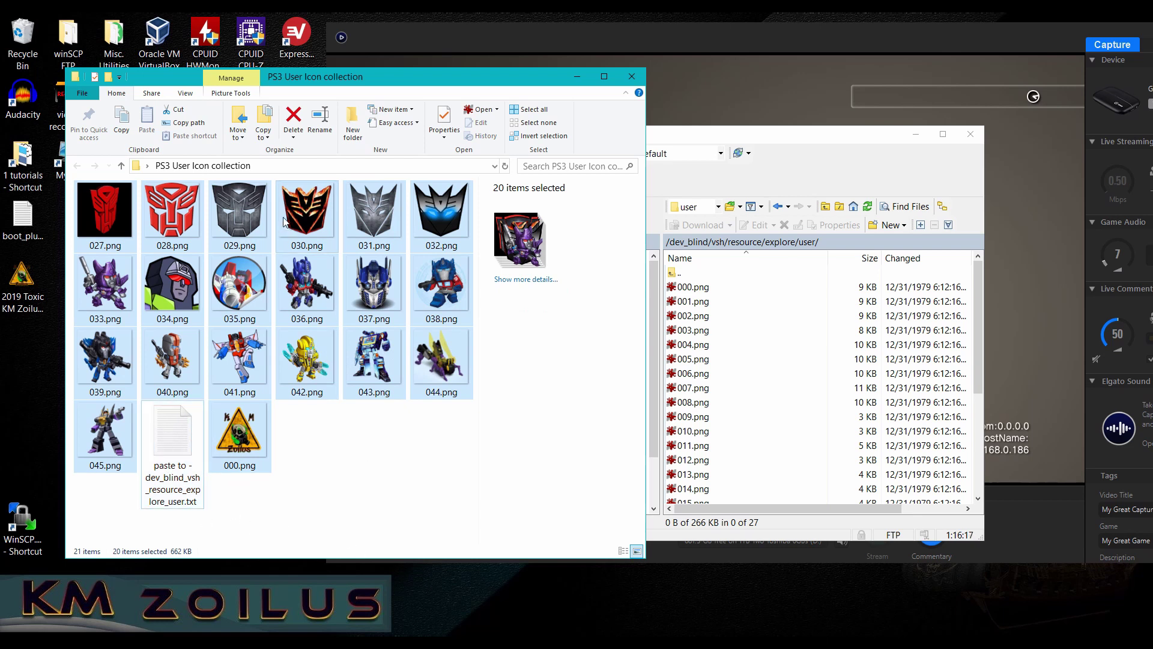
drag(319, 301, 729, 391)
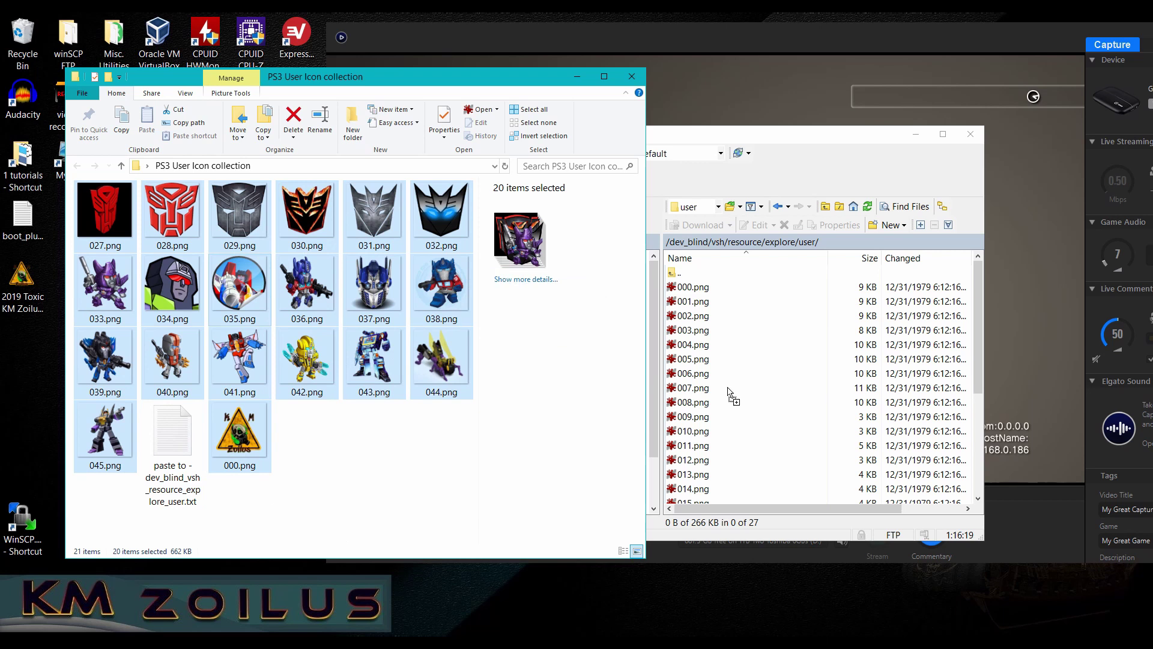
drag(781, 433, 779, 437)
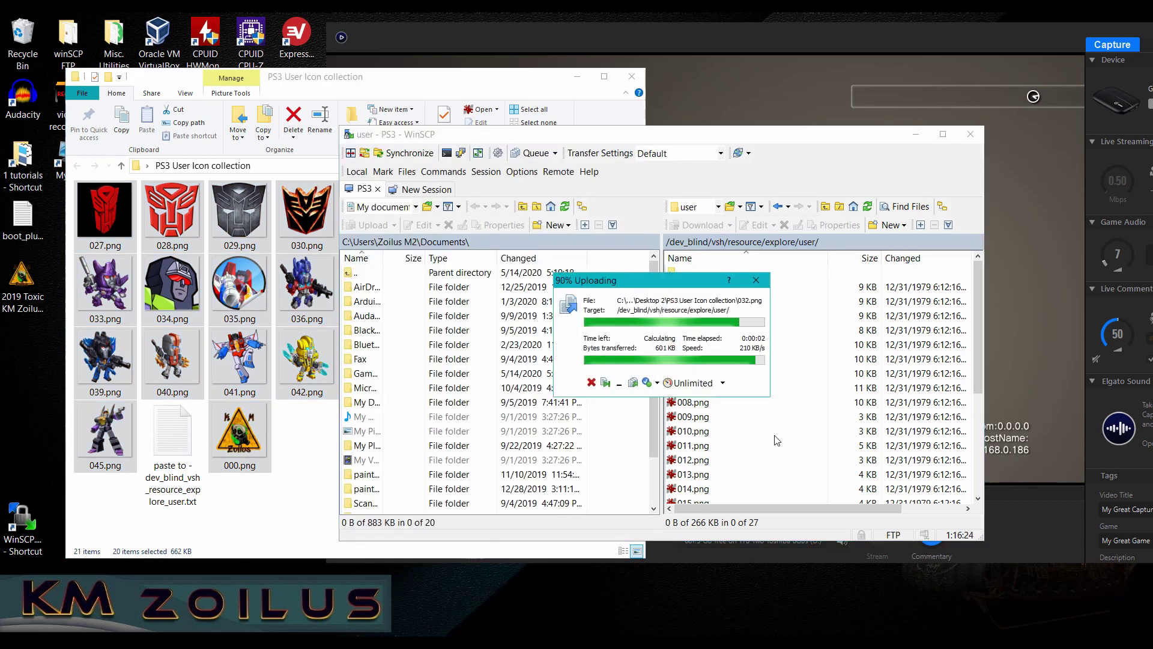
scroll(748, 348, up, 1)
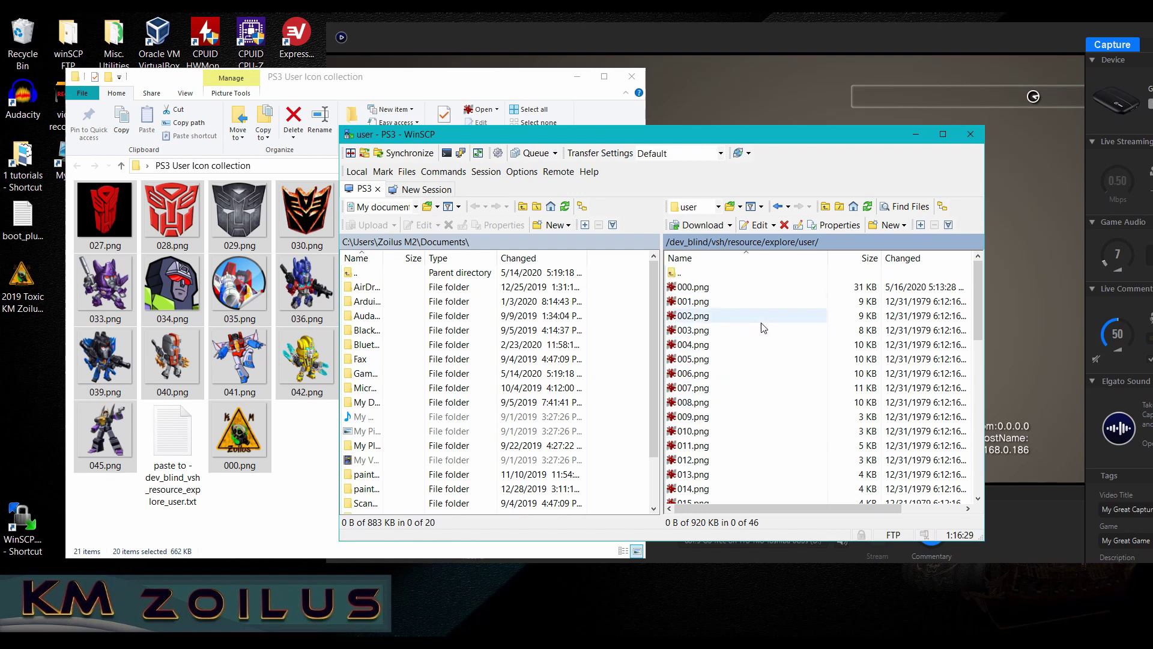
- Minimize WinSCP and Explorer to check the PS3 Users menu, then reopen the PS3 User Icon collection folder
click(917, 137)
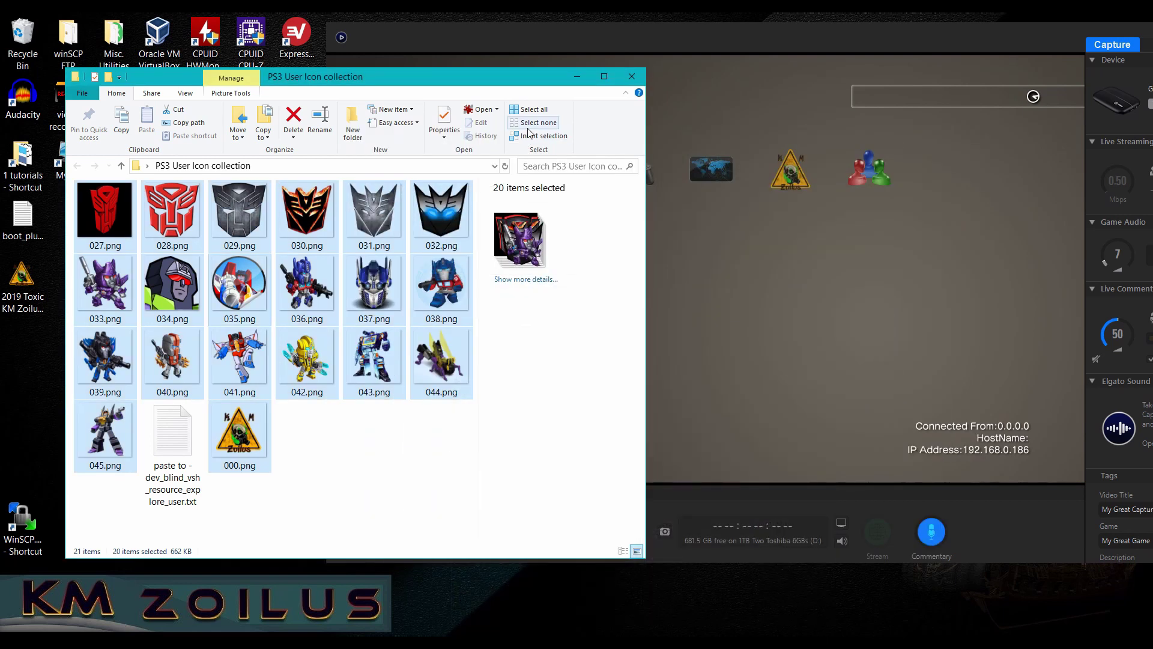
click(571, 82)
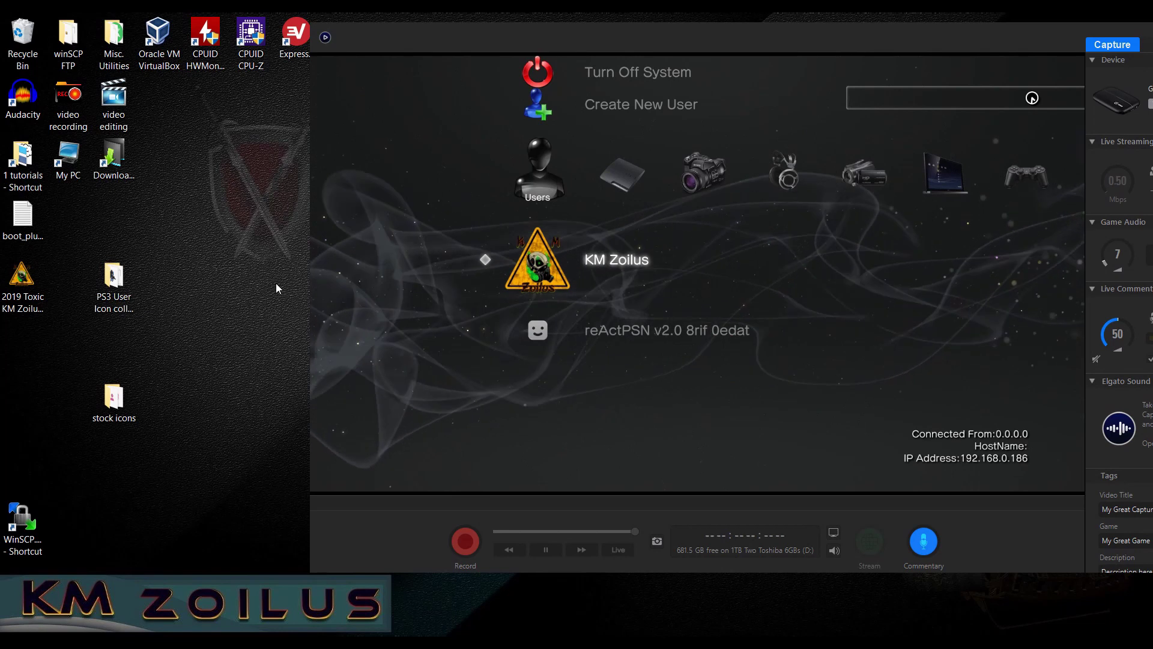
double_click(120, 286)
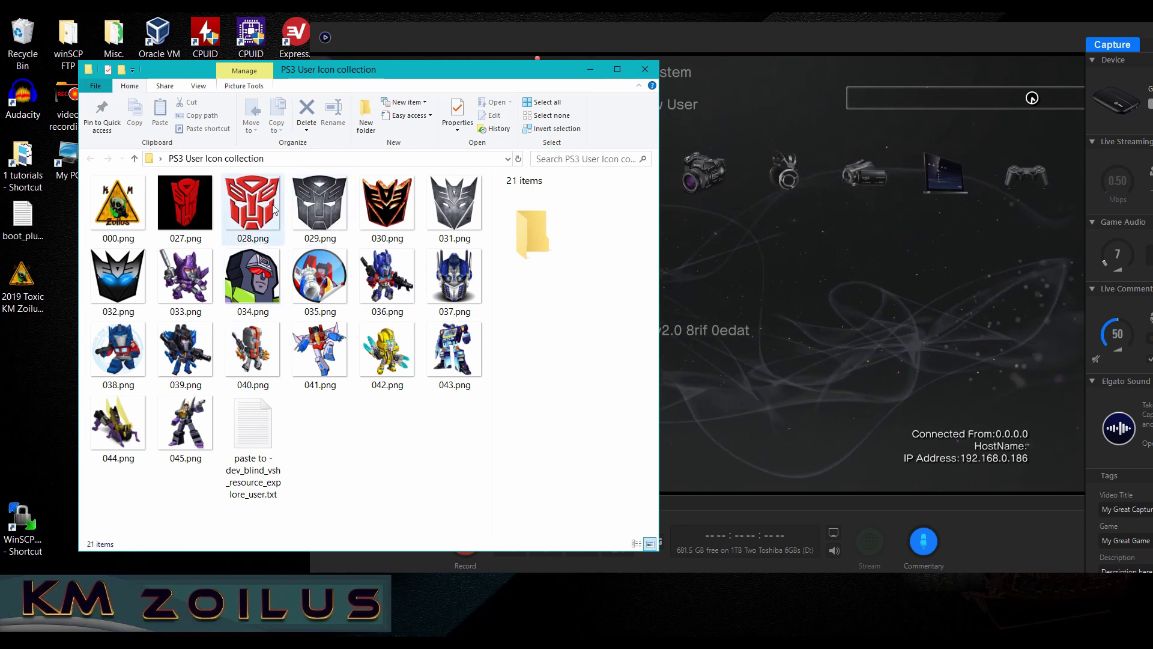
- Check the uploaded 000.png in WinSCP's remote panel, then close WinSCP and the icon collection folder
key(alt+Tab)
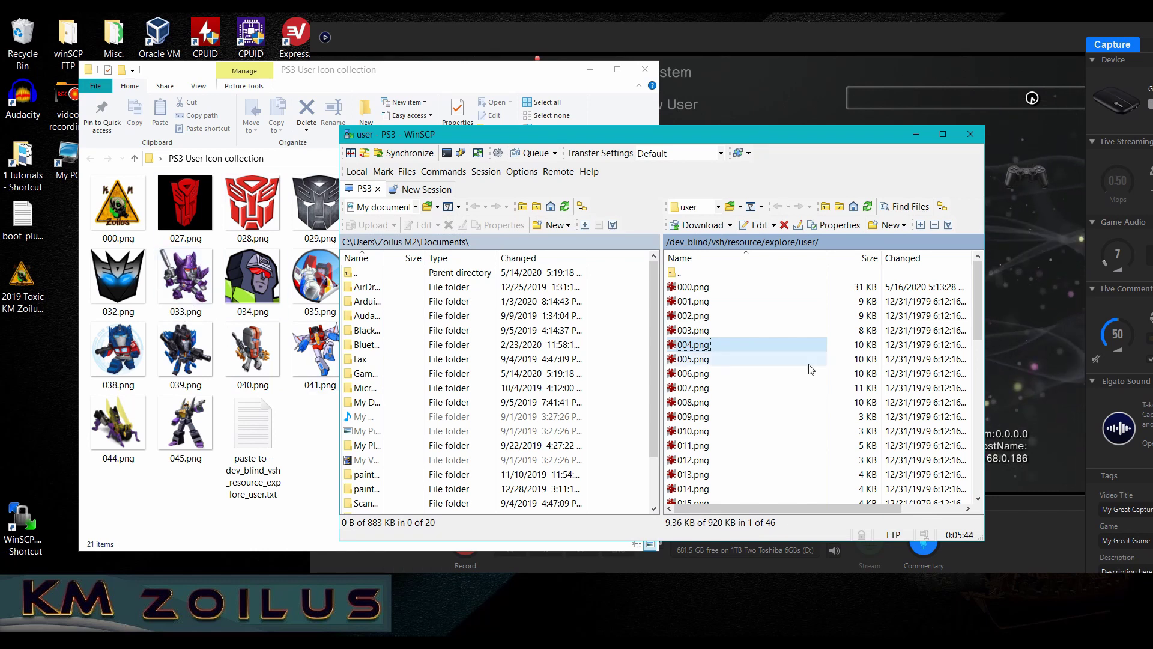
click(732, 292)
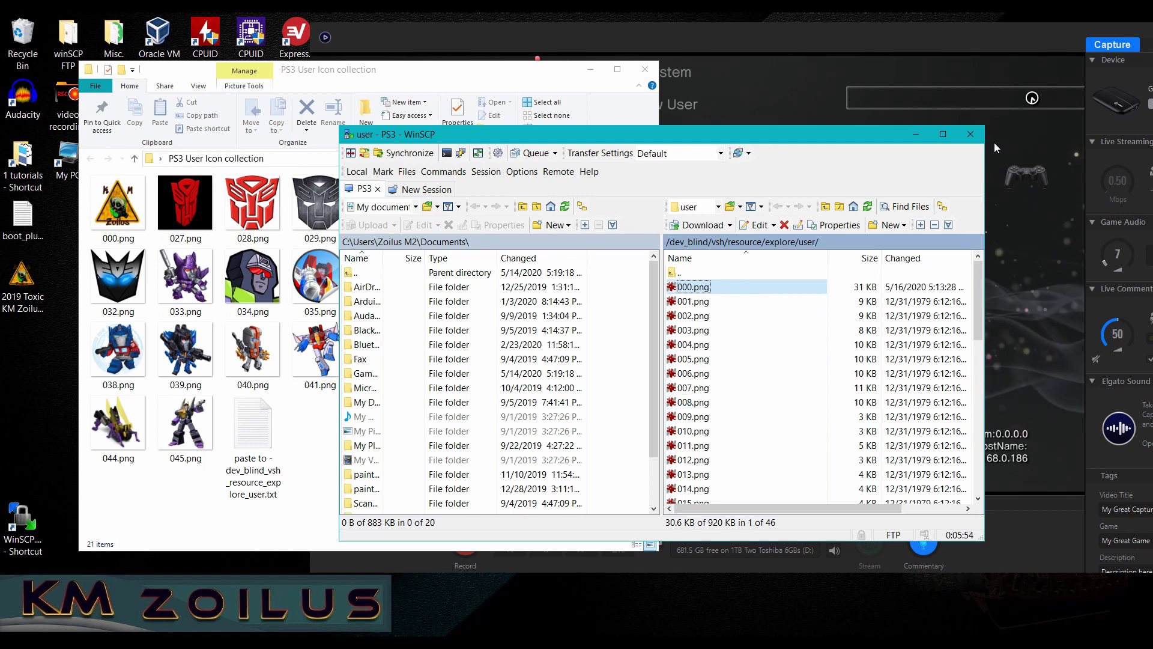
click(970, 135)
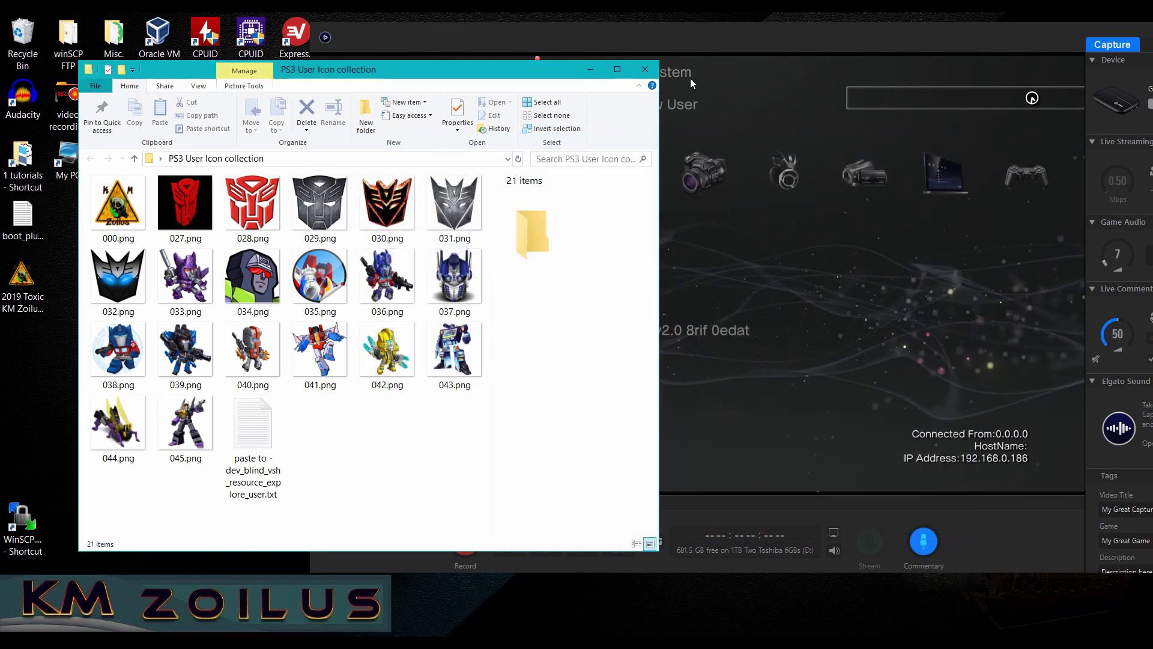
click(645, 71)
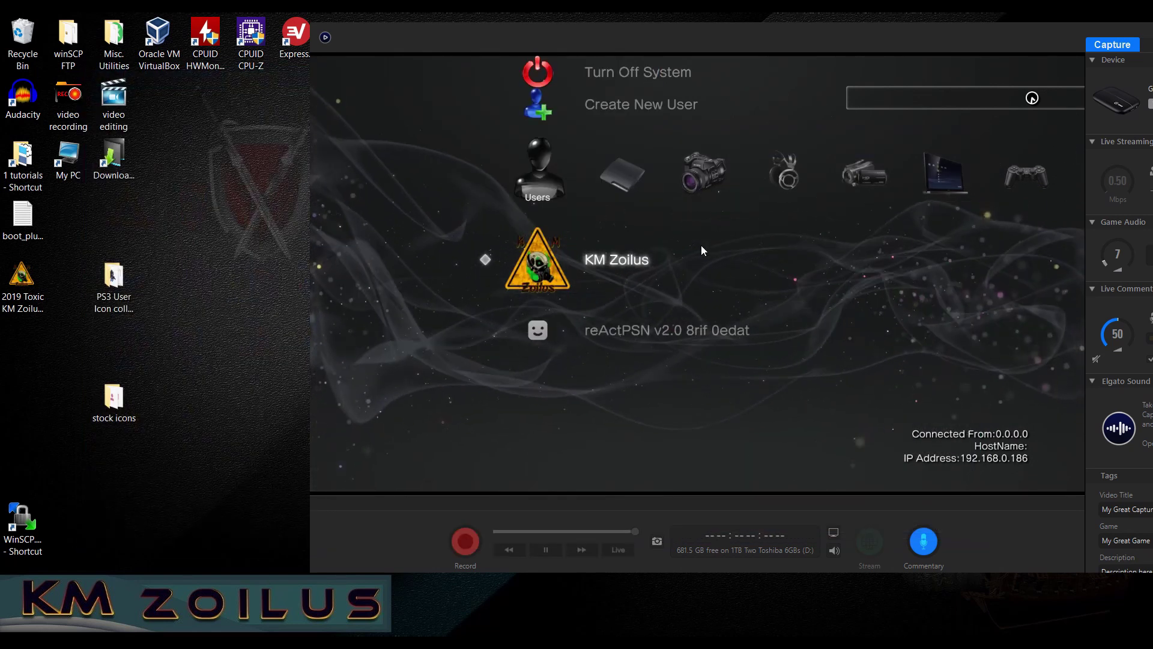